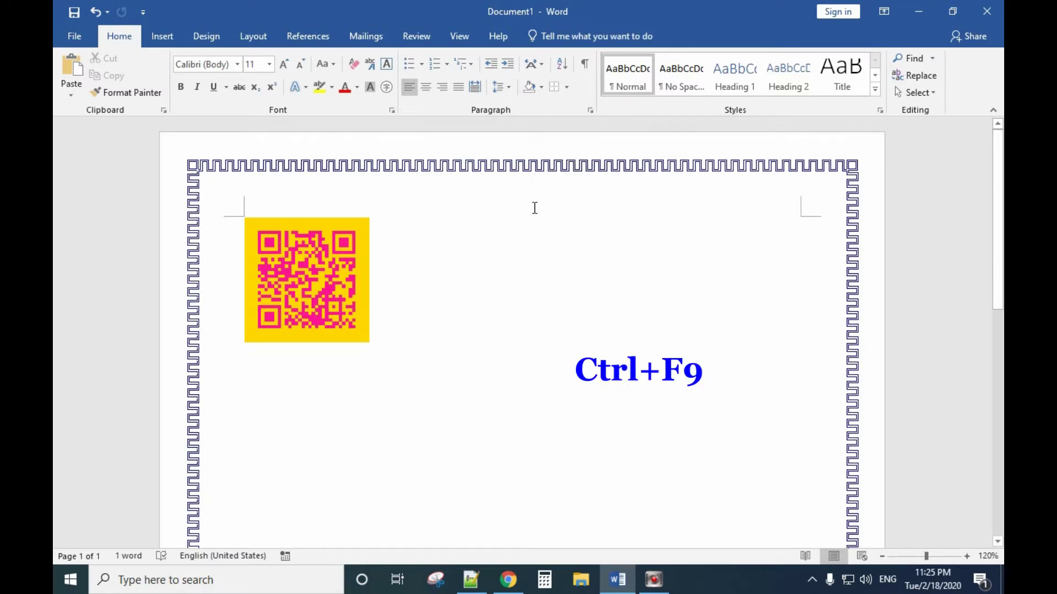
- Insert empty field braces with Ctrl+F9 below the yellow-and-pink QR code
{"action": "key", "text": "ctrl+F9"}
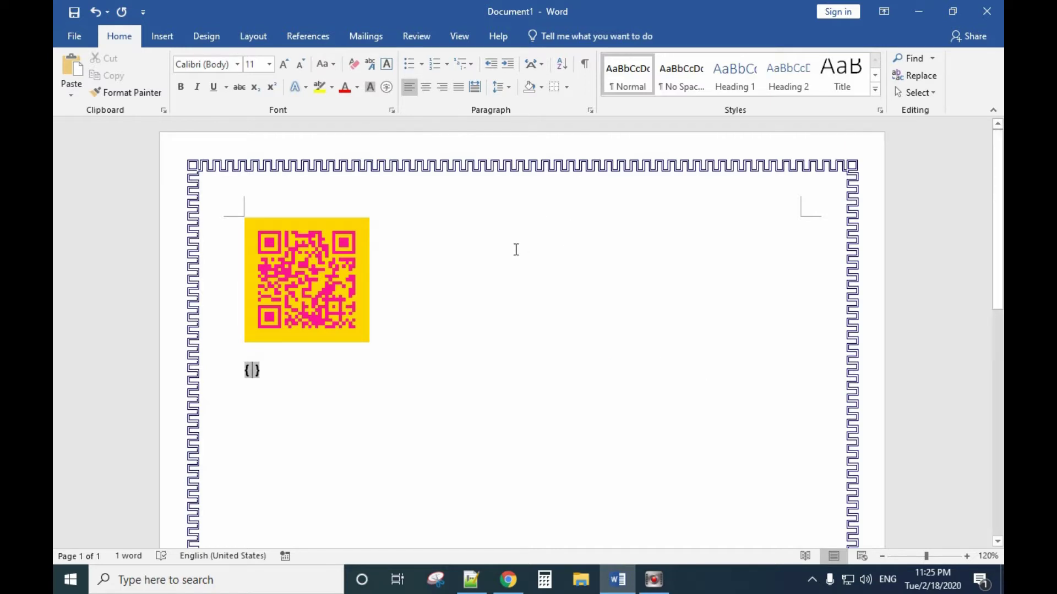
- Zoom to 150% and type displaybarcode "" inside the empty field braces
{"action": "left_click", "coordinate": [966, 560]}
{"action": "left_click", "coordinate": [966, 560]}
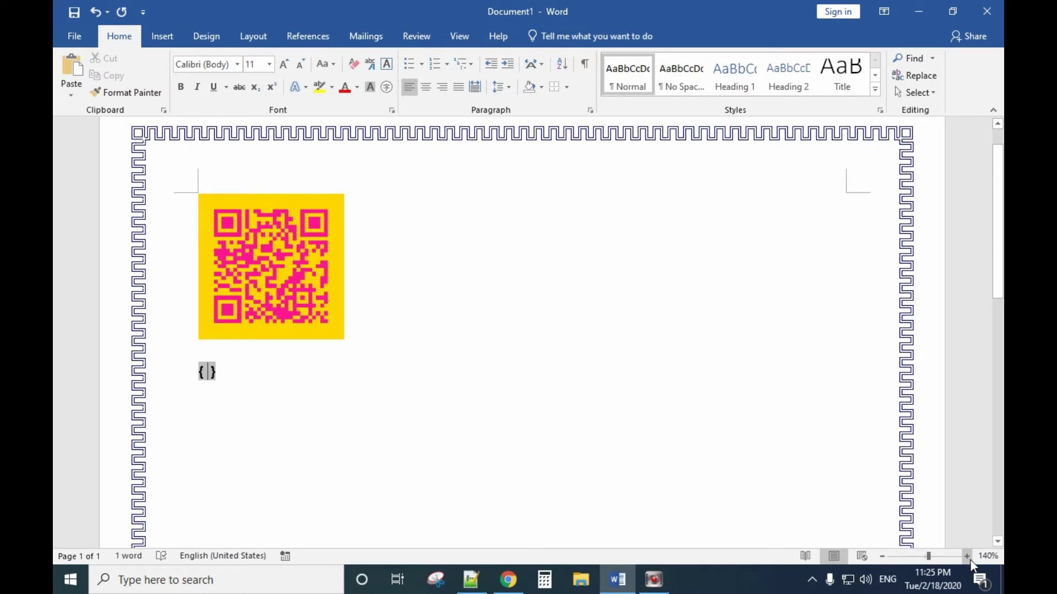
{"action": "left_click", "coordinate": [968, 560]}
{"action": "left_click", "coordinate": [191, 372]}
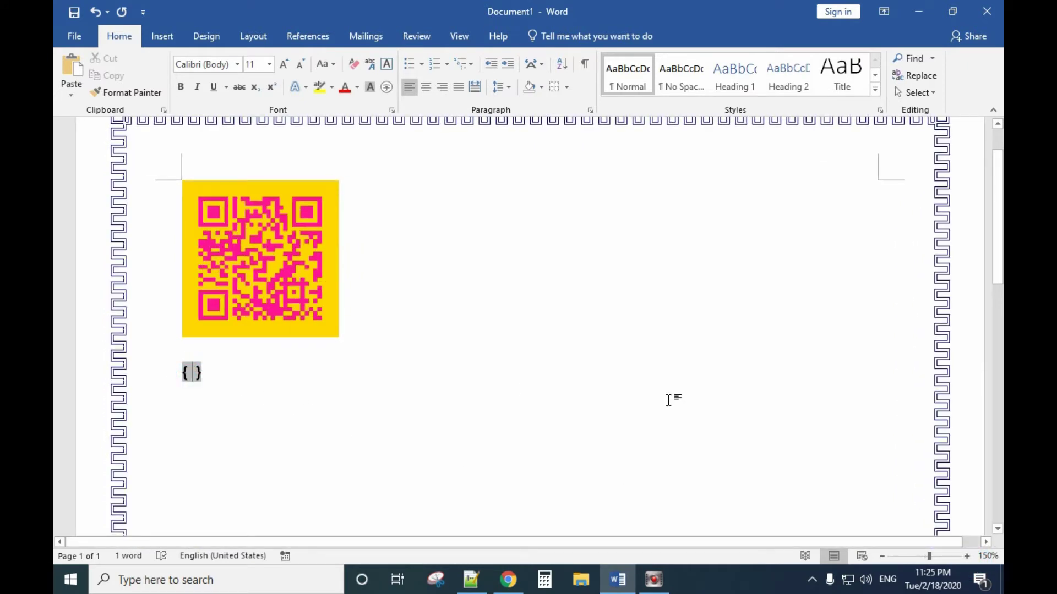
{"action": "type", "text": "dia"}
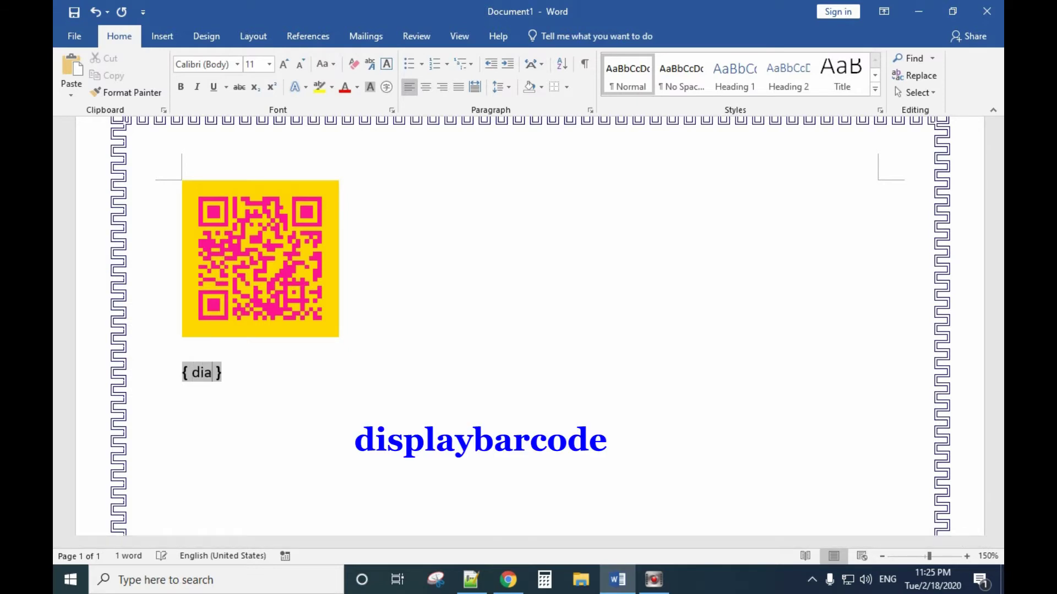
{"action": "key", "text": "BackSpace"}
{"action": "key", "text": "BackSpace"}
{"action": "type", "text": "ispl"}
{"action": "type", "text": "a"}
{"action": "type", "text": "ybar"}
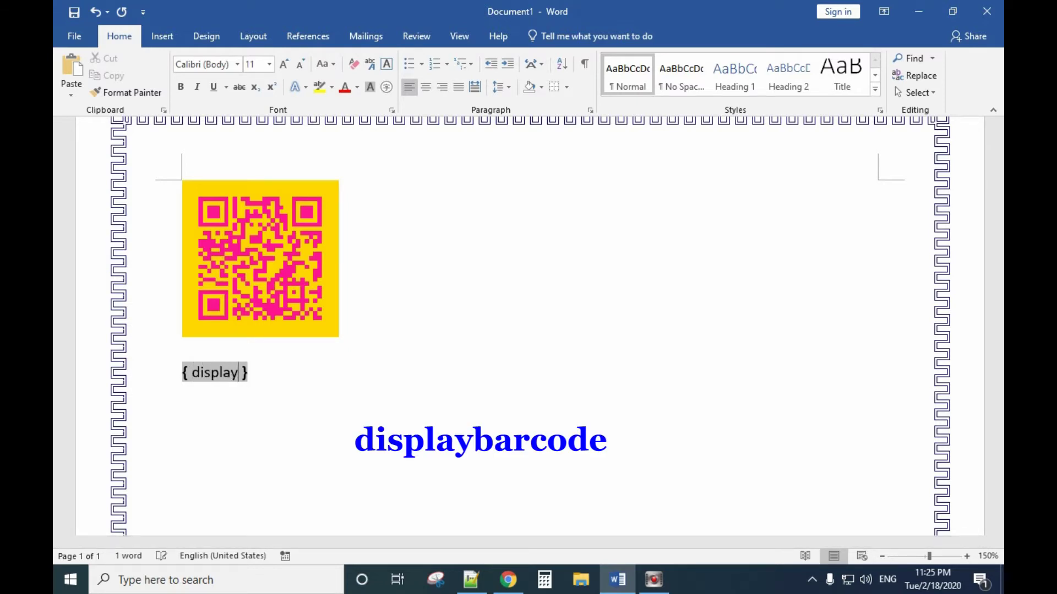
{"action": "type", "text": "code"}
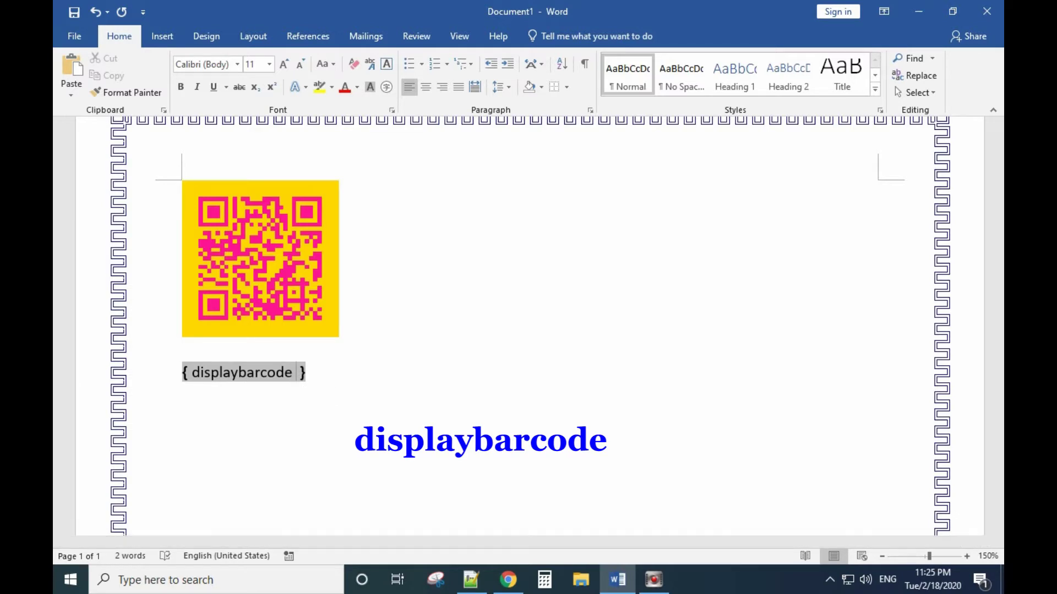
{"action": "type", "text": " \"\""}
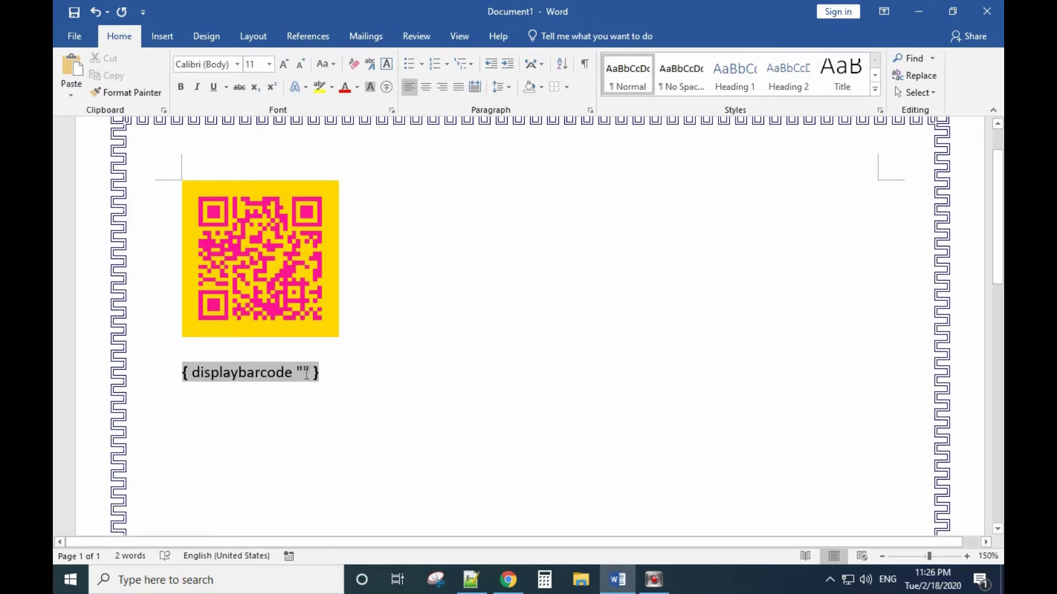
{"action": "left_click", "coordinate": [304, 371]}
{"action": "type", "text": "htt"}
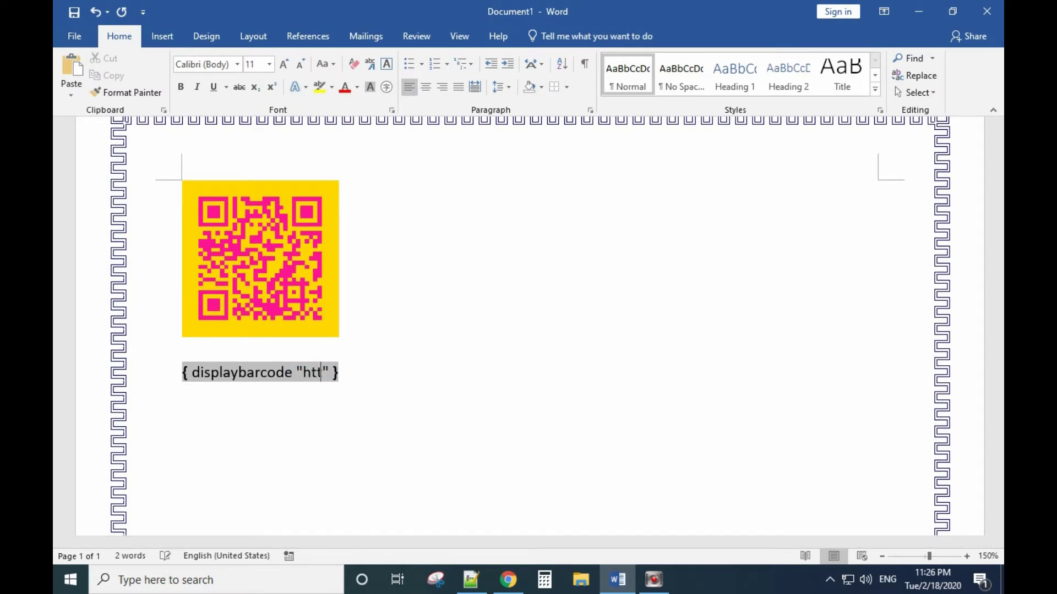
{"action": "type", "text": "p://"}
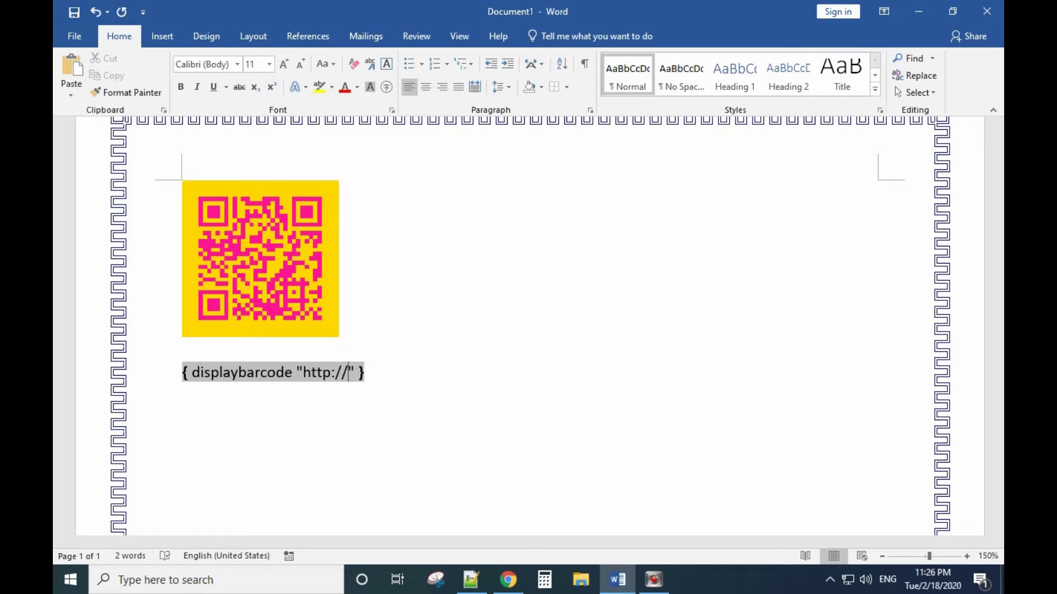
{"action": "type", "text": "y"}
{"action": "type", "text": "ahoo.c"}
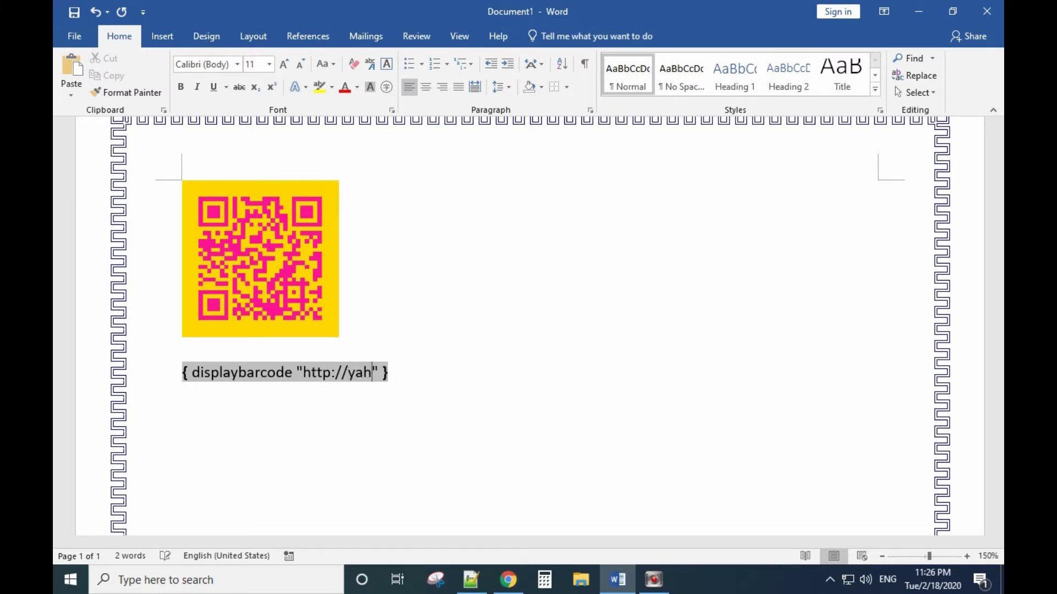
{"action": "type", "text": "om"}
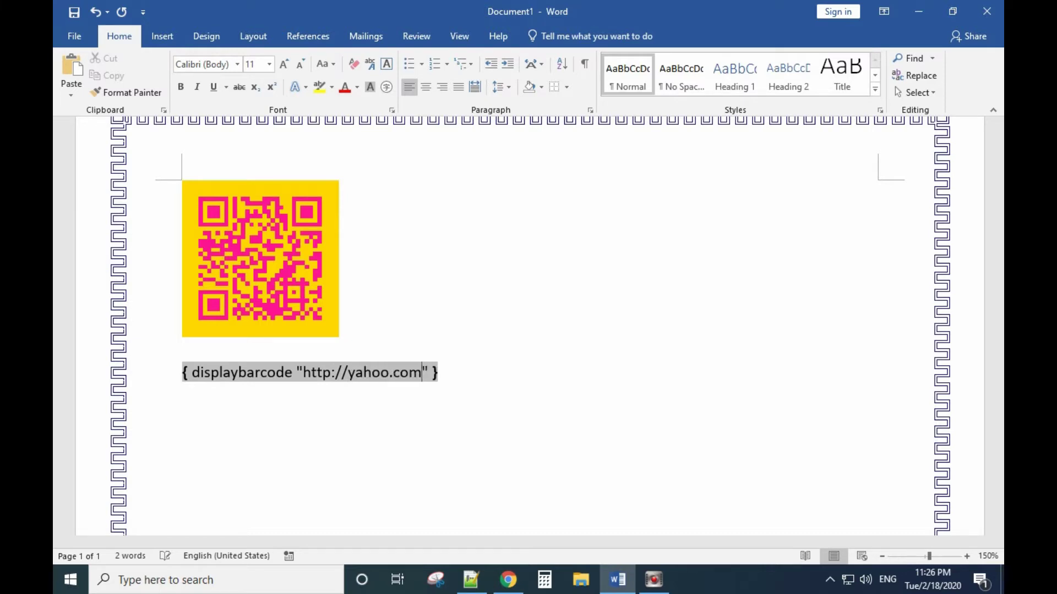
{"action": "key", "text": "Right"}
{"action": "type", "text": "qr"}
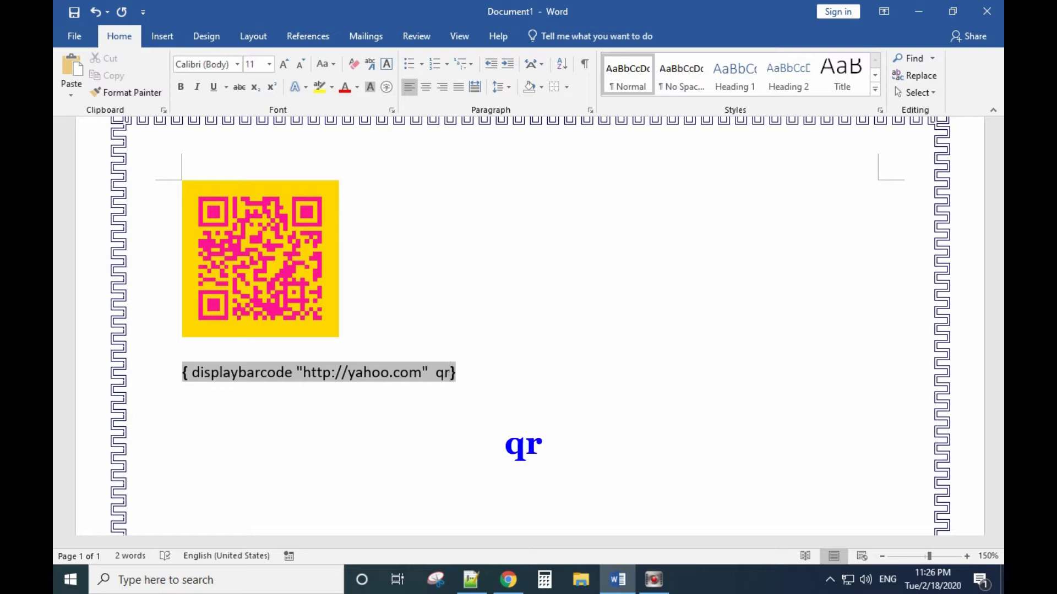
{"action": "left_click", "coordinate": [493, 367]}
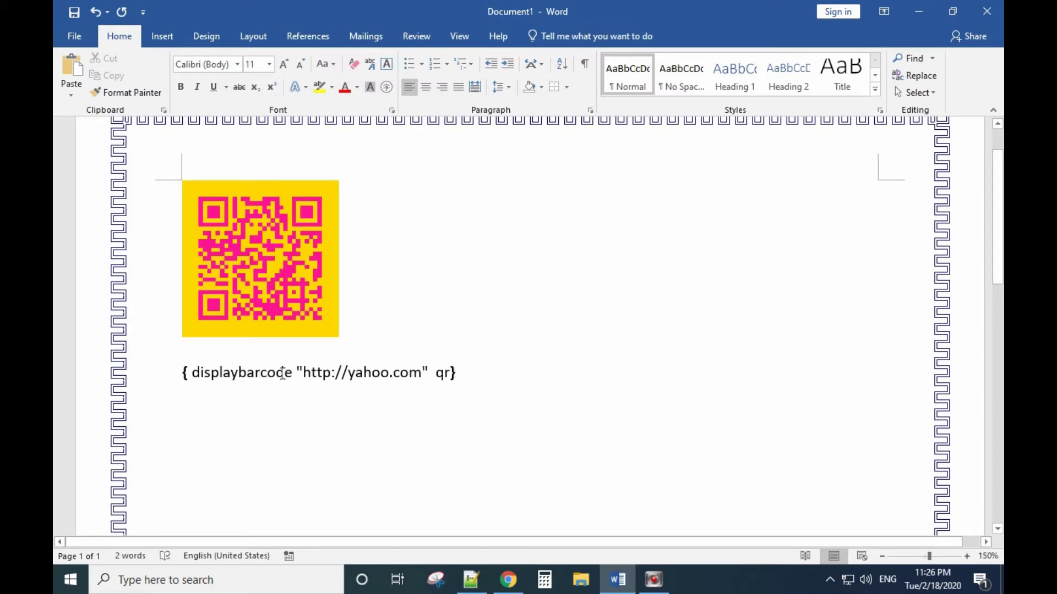
{"action": "left_click", "coordinate": [317, 370]}
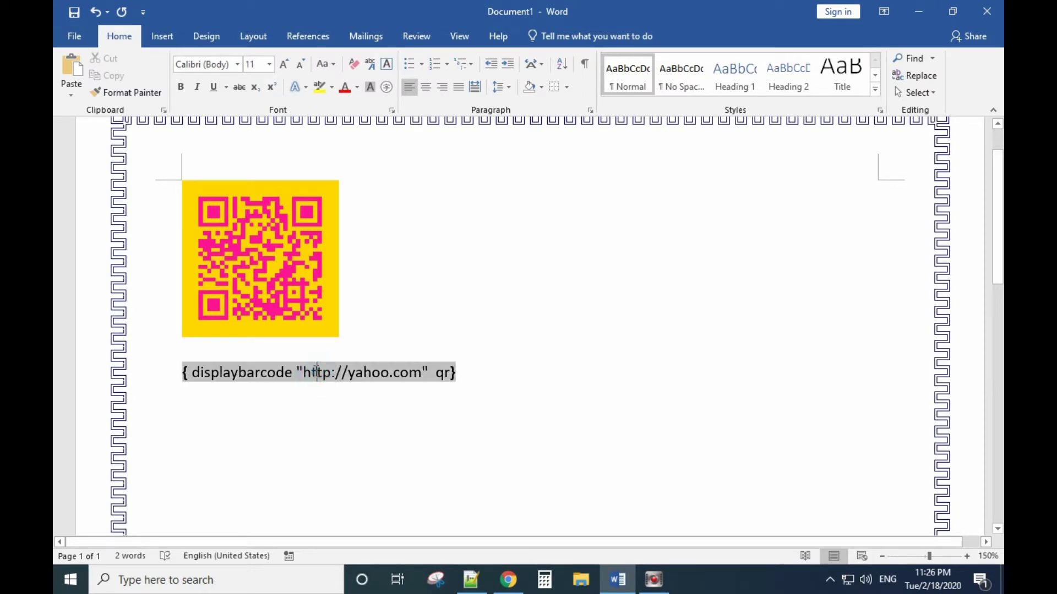
{"action": "right_click", "coordinate": [317, 370]}
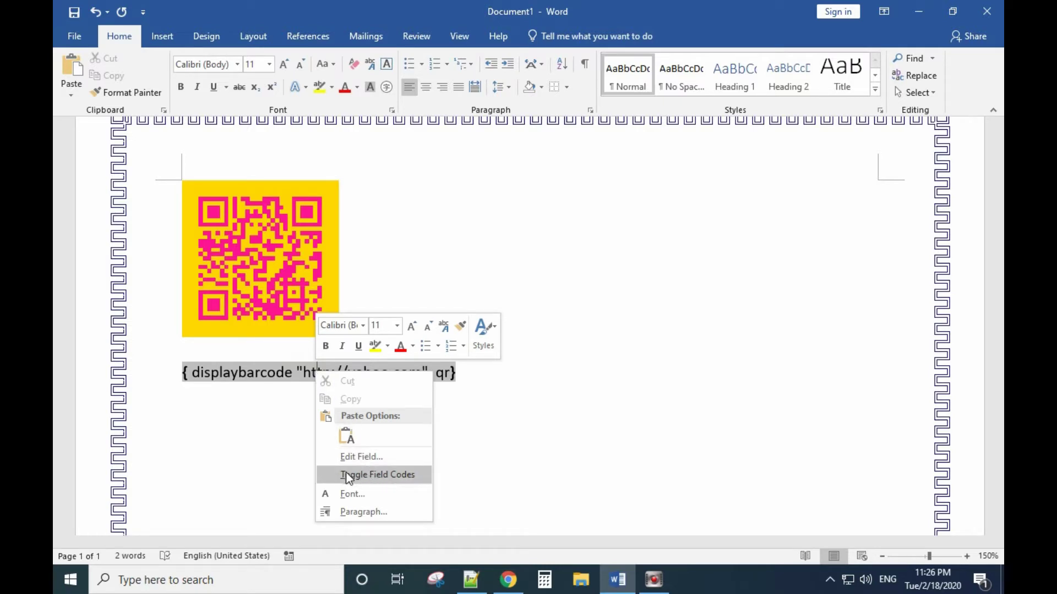
{"action": "left_click", "coordinate": [384, 475]}
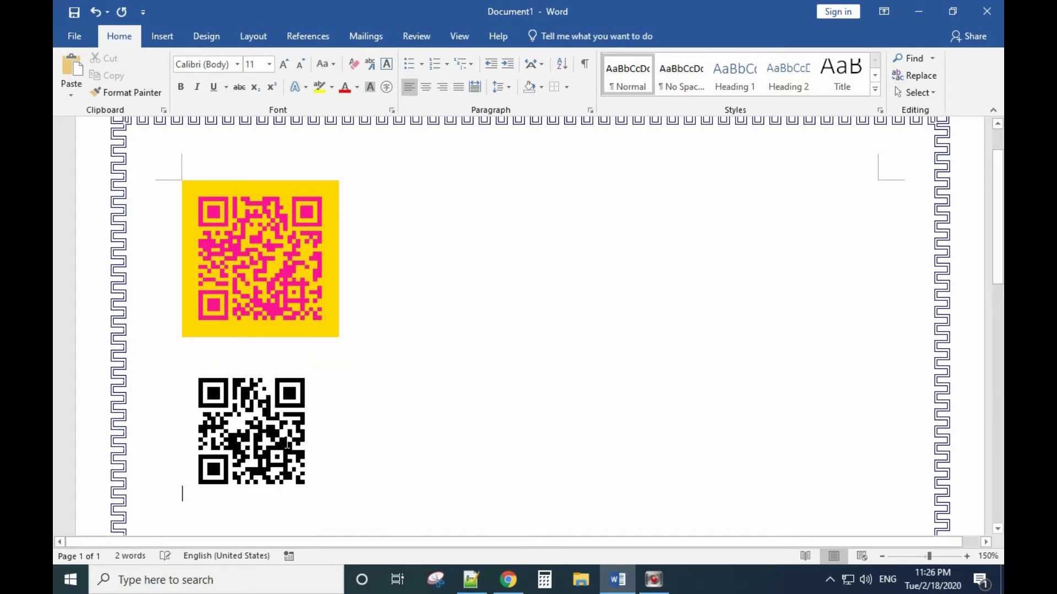
{"action": "scroll", "coordinate": [269, 405], "scroll_direction": "down", "scroll_amount": 3}
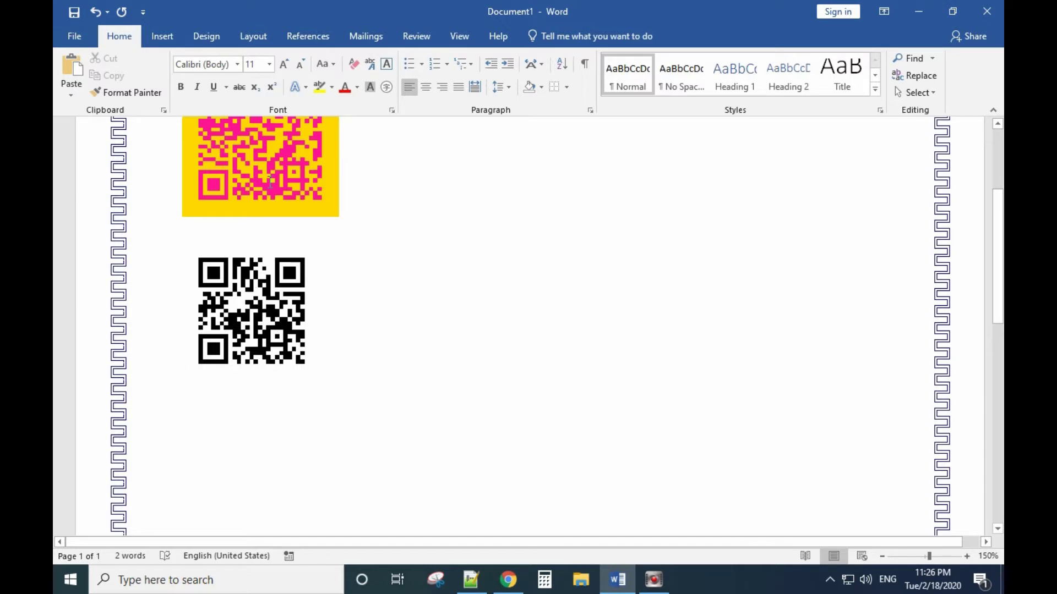
{"action": "scroll", "coordinate": [279, 180], "scroll_direction": "up", "scroll_amount": 2}
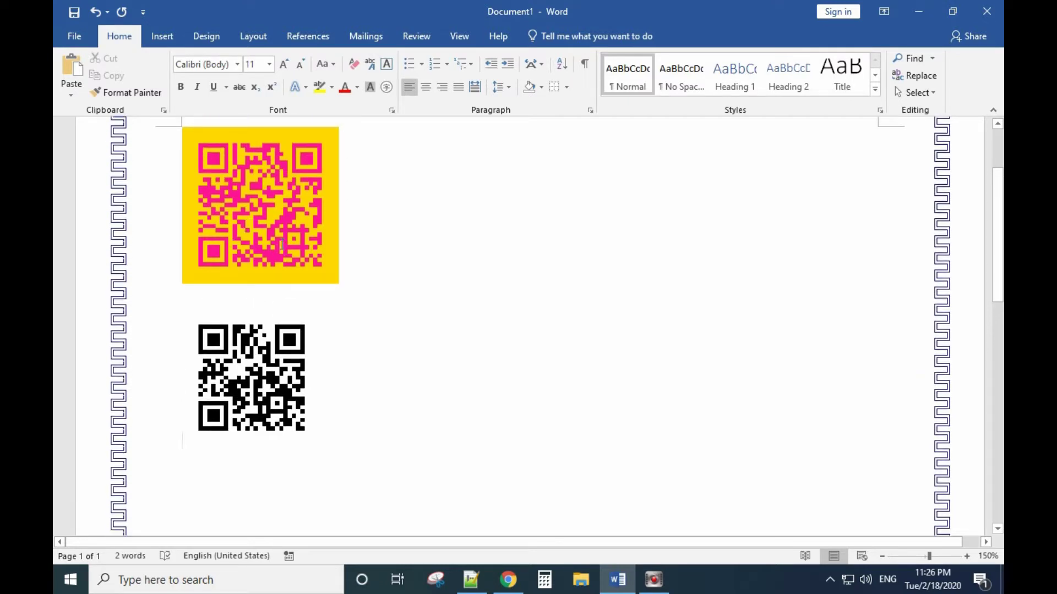
{"action": "scroll", "coordinate": [281, 247], "scroll_direction": "down", "scroll_amount": 2}
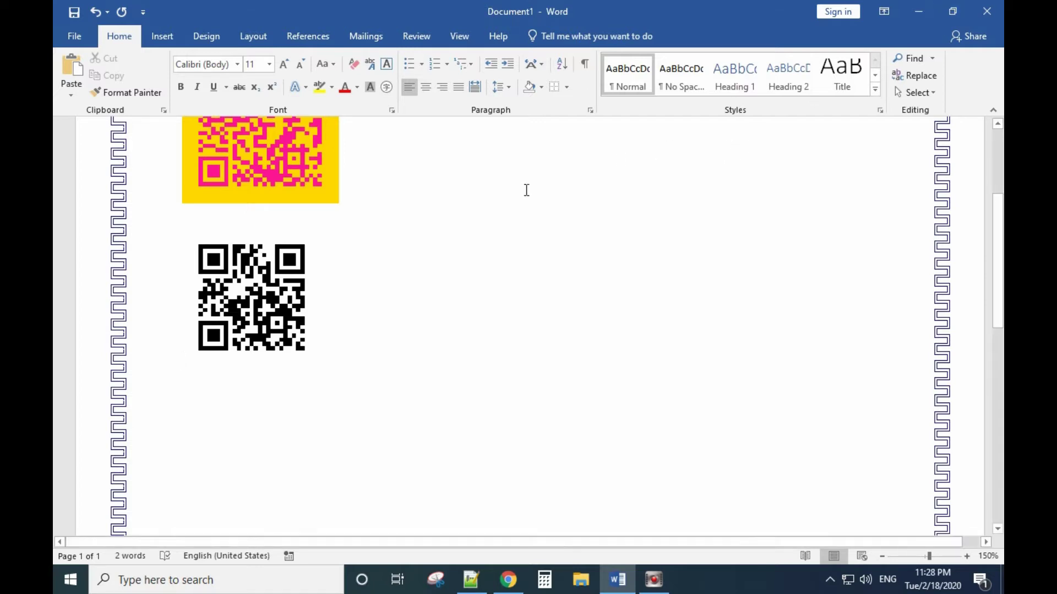
- Toggle the black QR code back to its field code and add \b after qr
{"action": "right_click", "coordinate": [269, 311]}
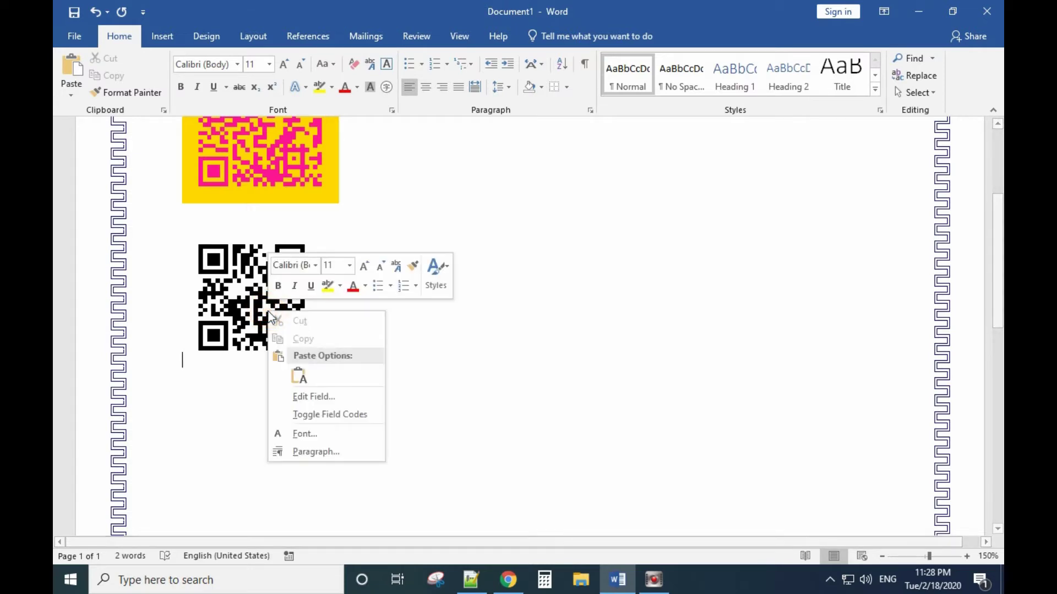
{"action": "left_click", "coordinate": [322, 415]}
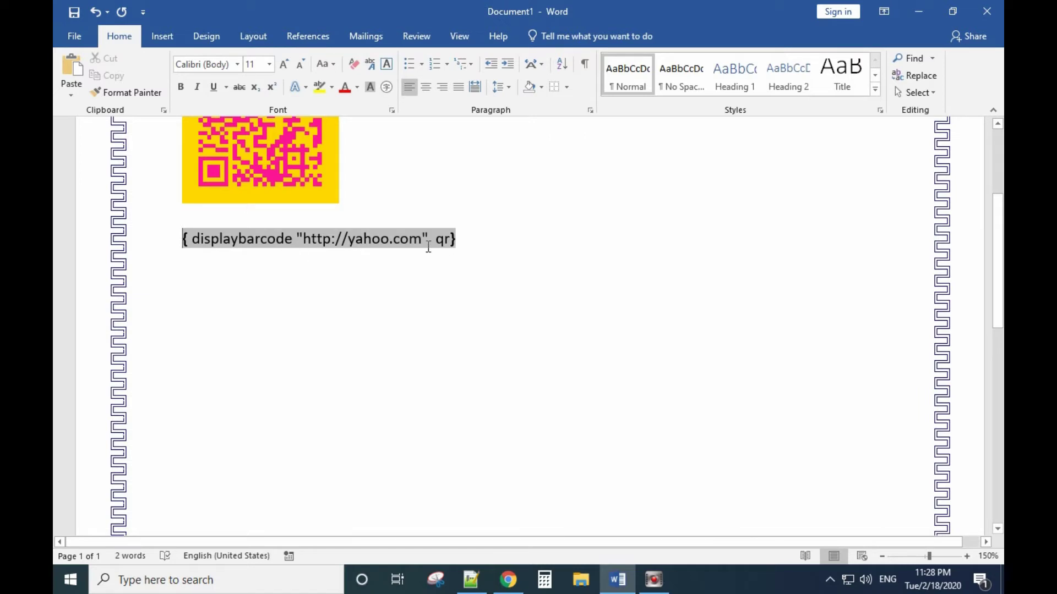
{"action": "left_click", "coordinate": [445, 244]}
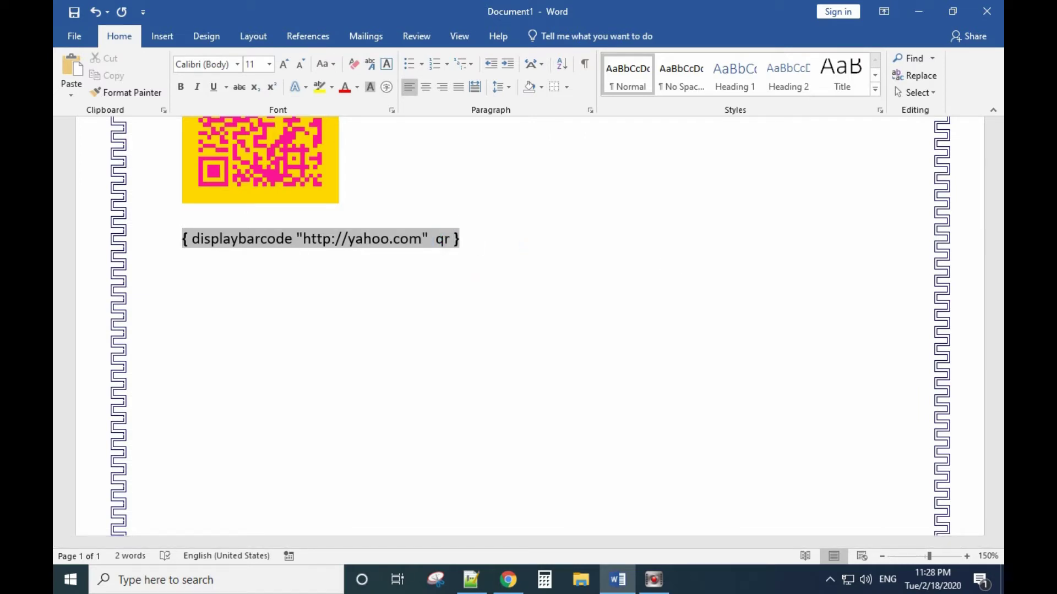
{"action": "type", "text": "\\"}
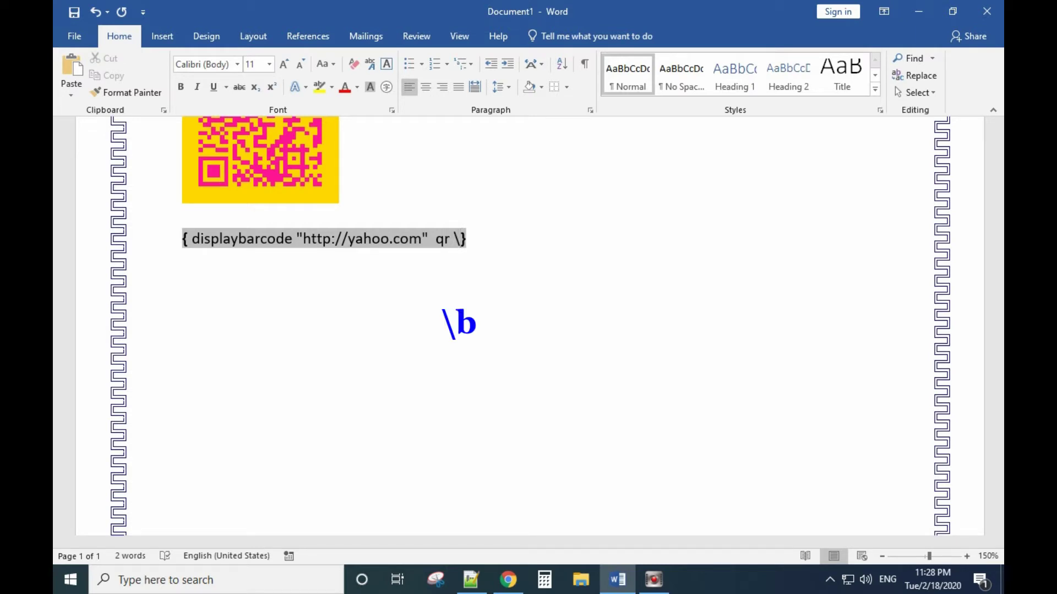
{"action": "type", "text": "b"}
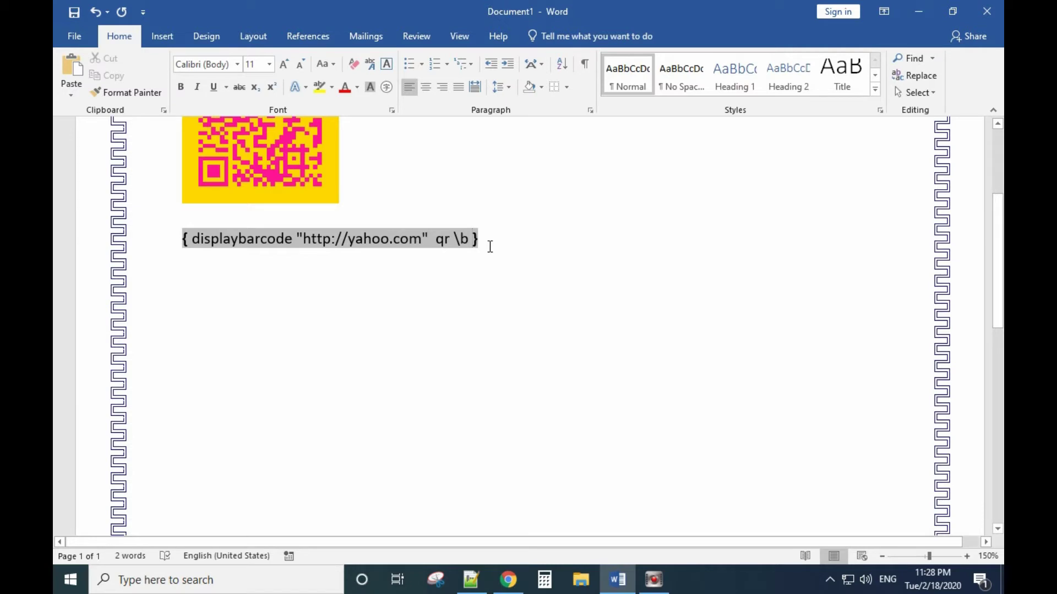
- Read yellow's RGB values (255, 255, 0) in the Font Color custom picker, then switch to Chrome
{"action": "left_click", "coordinate": [358, 88]}
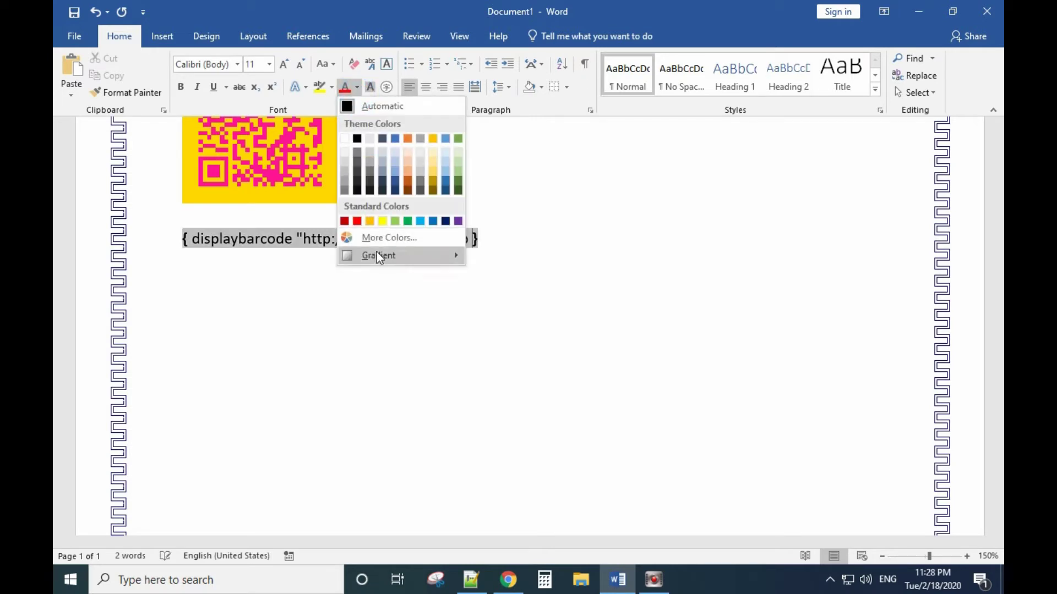
{"action": "left_click", "coordinate": [384, 221]}
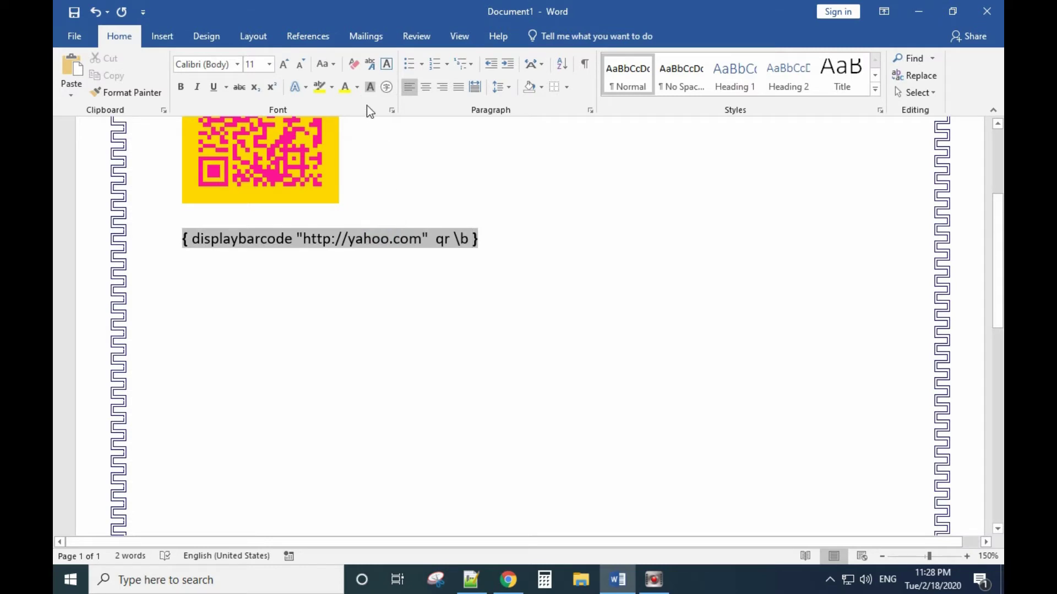
{"action": "left_click", "coordinate": [358, 87]}
{"action": "left_click", "coordinate": [387, 238]}
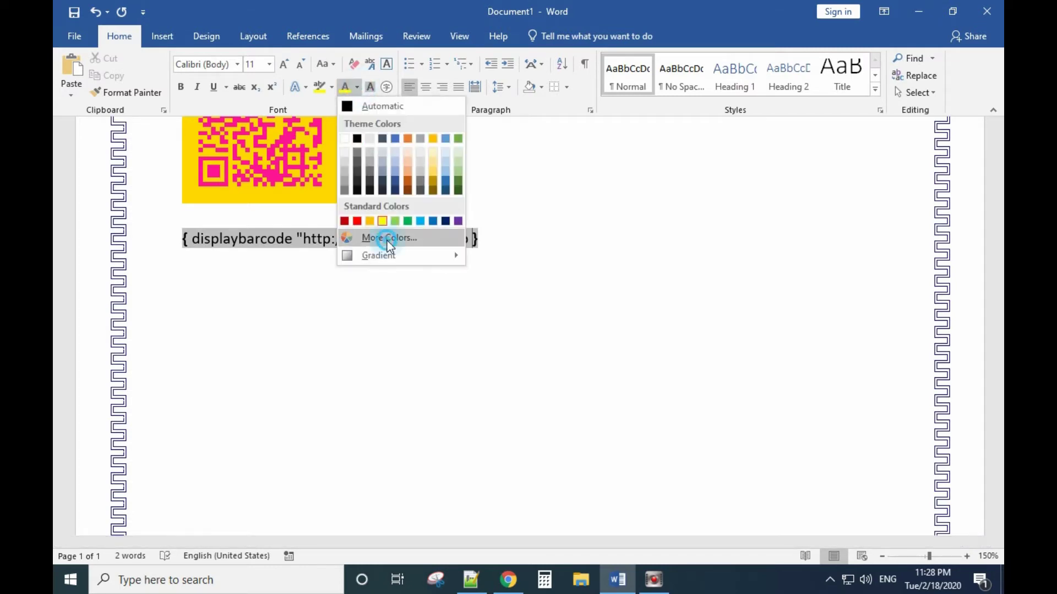
{"action": "left_click", "coordinate": [482, 175]}
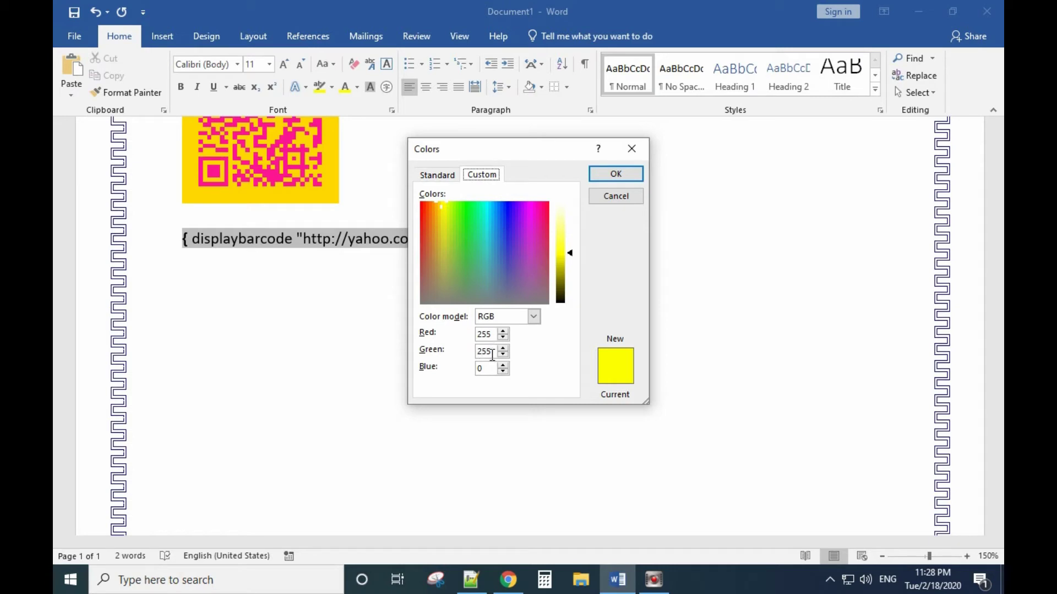
{"action": "left_click", "coordinate": [509, 580]}
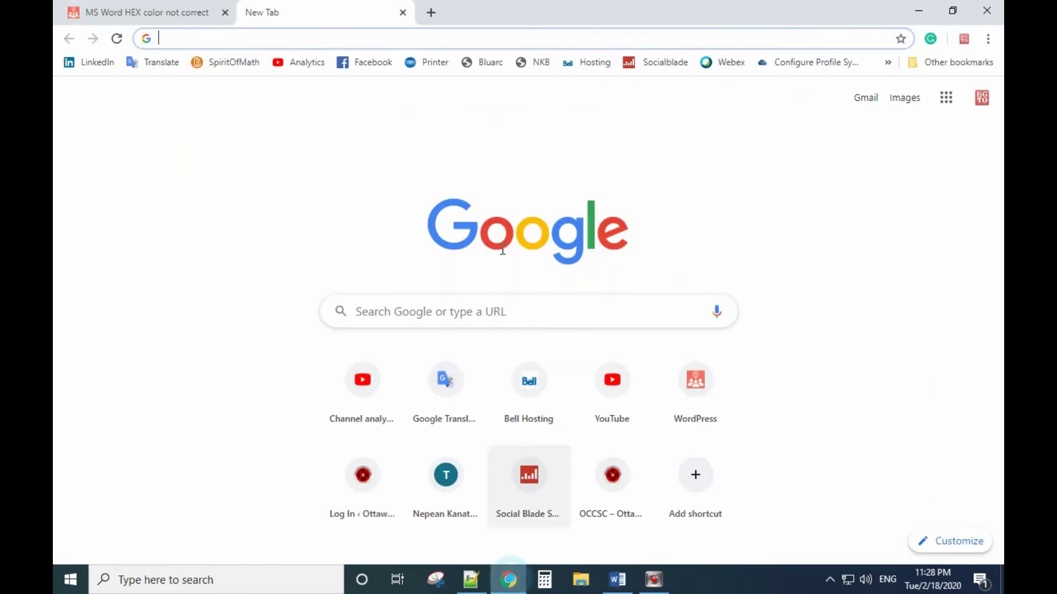
- Search Google for 'rgb to hex' and enter 255,255,0 in the RGB box
{"action": "left_click", "coordinate": [392, 315]}
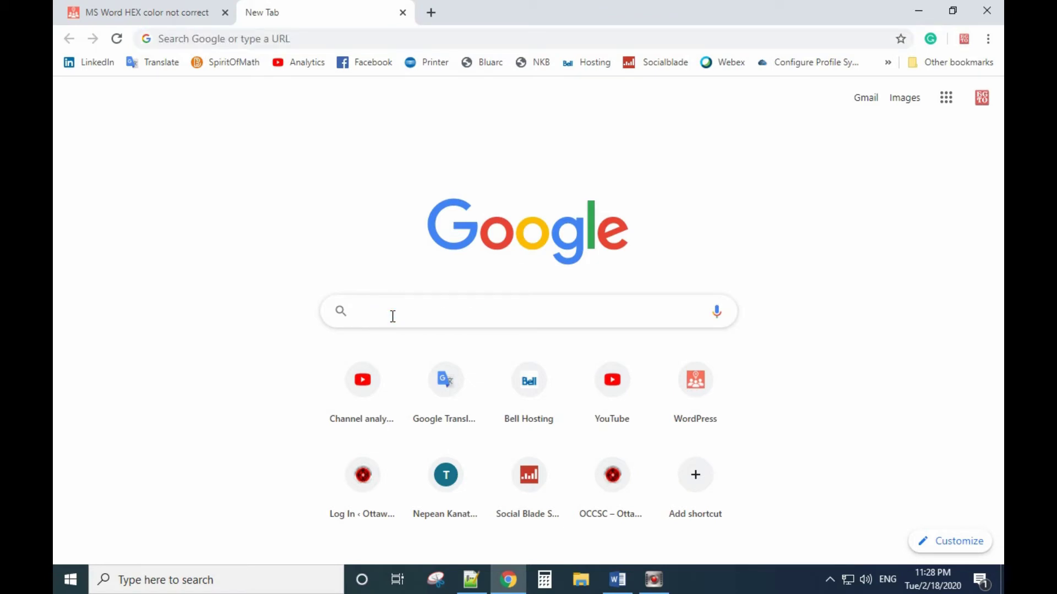
{"action": "type", "text": "rgb "}
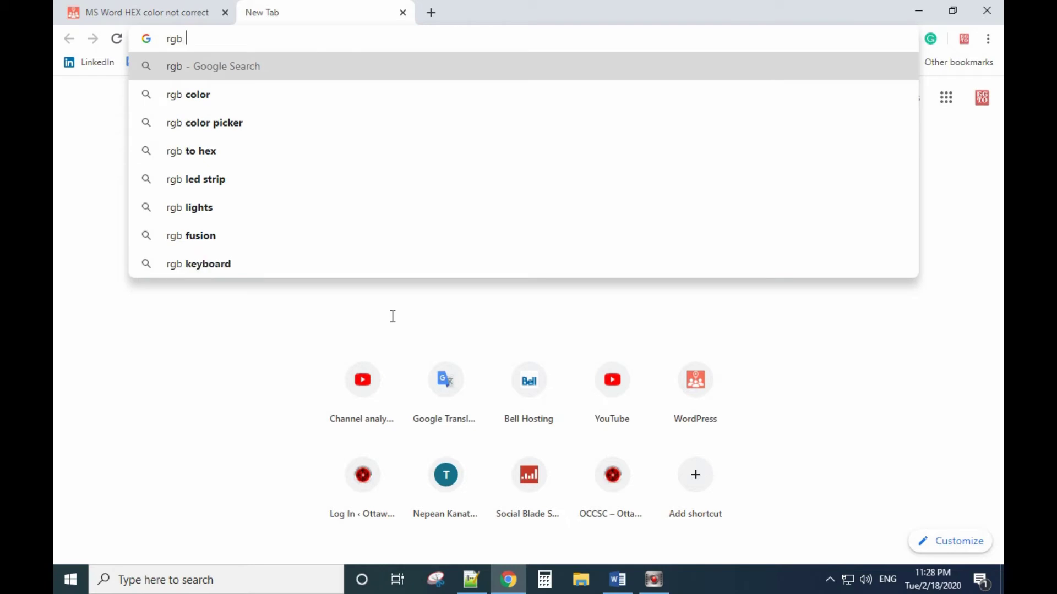
{"action": "type", "text": "to "}
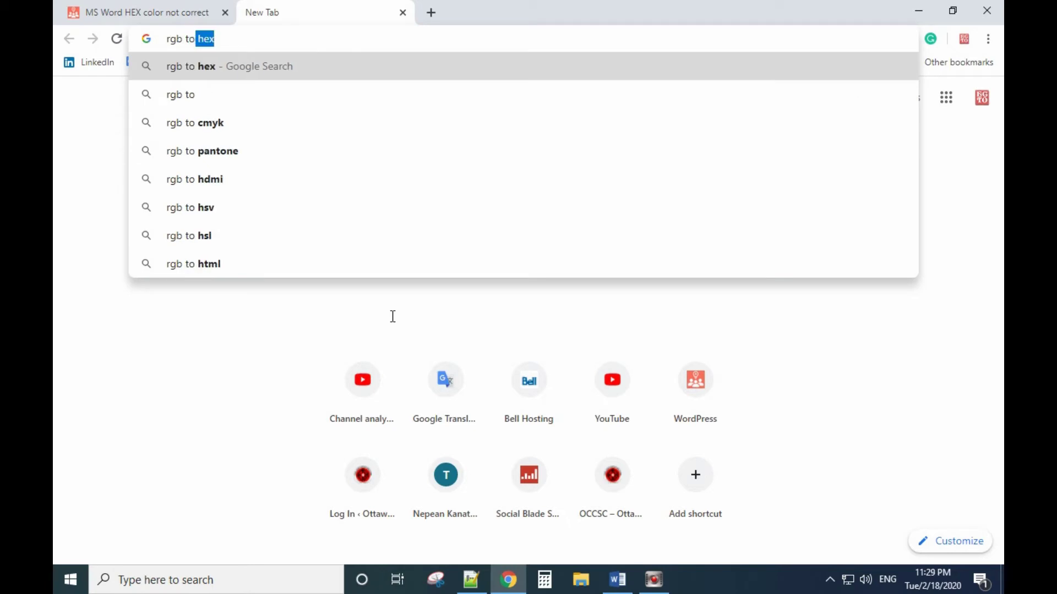
{"action": "type", "text": "hex"}
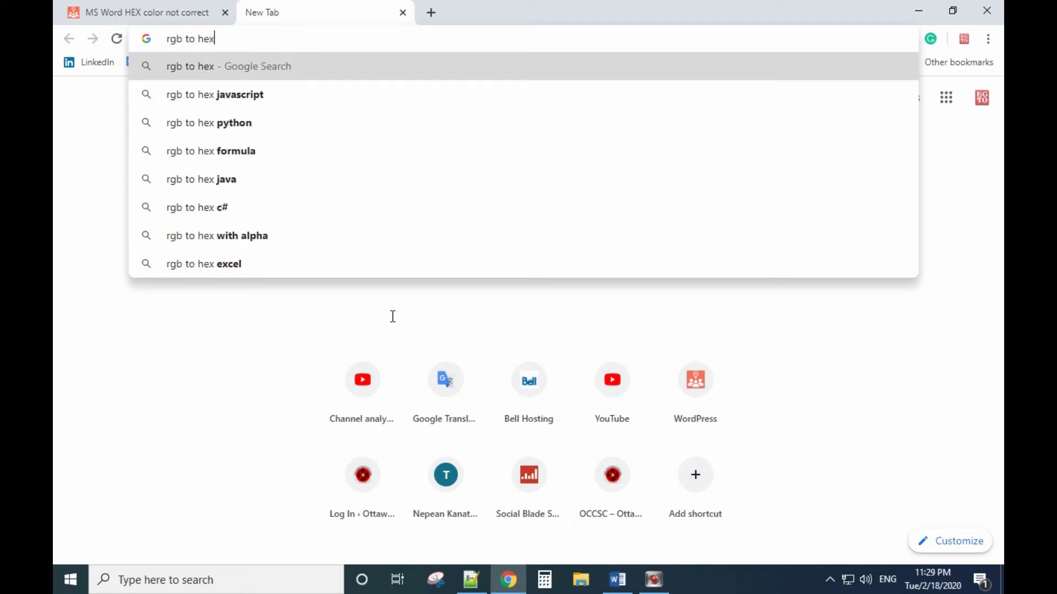
{"action": "key", "text": "Return"}
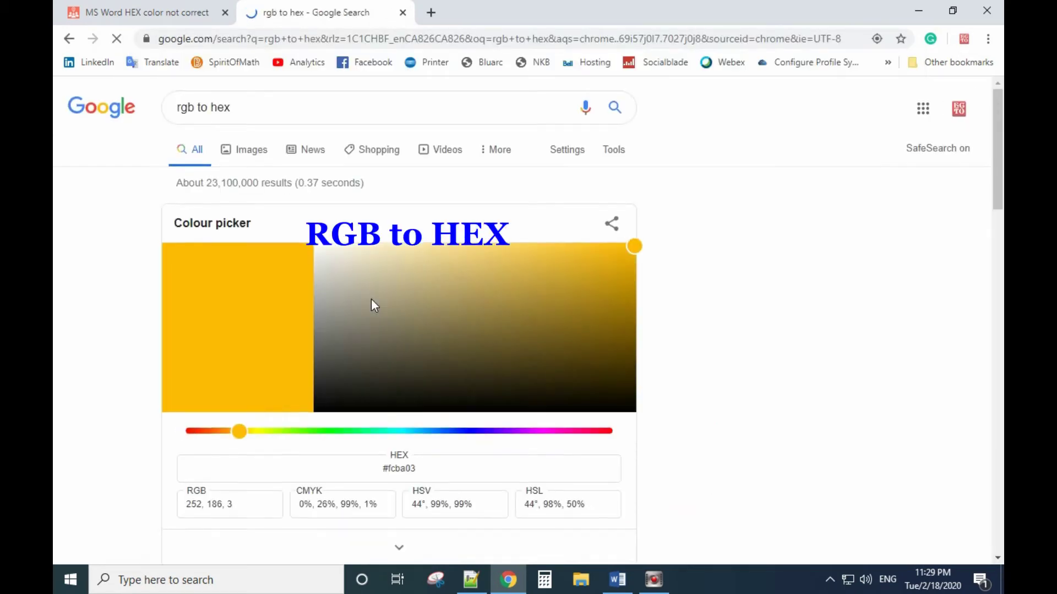
{"action": "scroll", "coordinate": [373, 305], "scroll_direction": "down", "scroll_amount": 4}
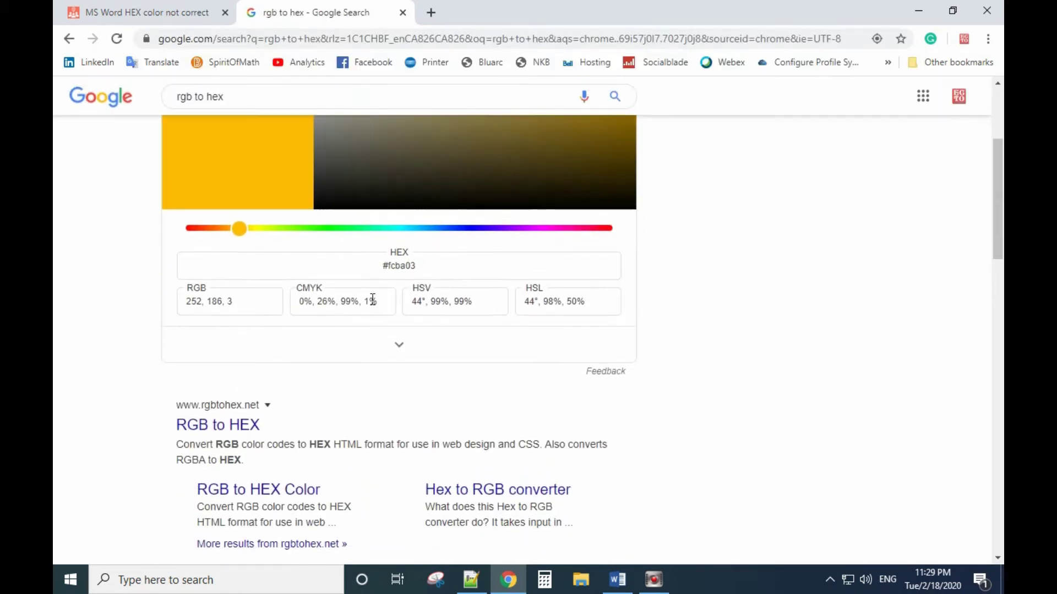
{"action": "scroll", "coordinate": [370, 301], "scroll_direction": "up", "scroll_amount": 1}
{"action": "left_click", "coordinate": [225, 317]}
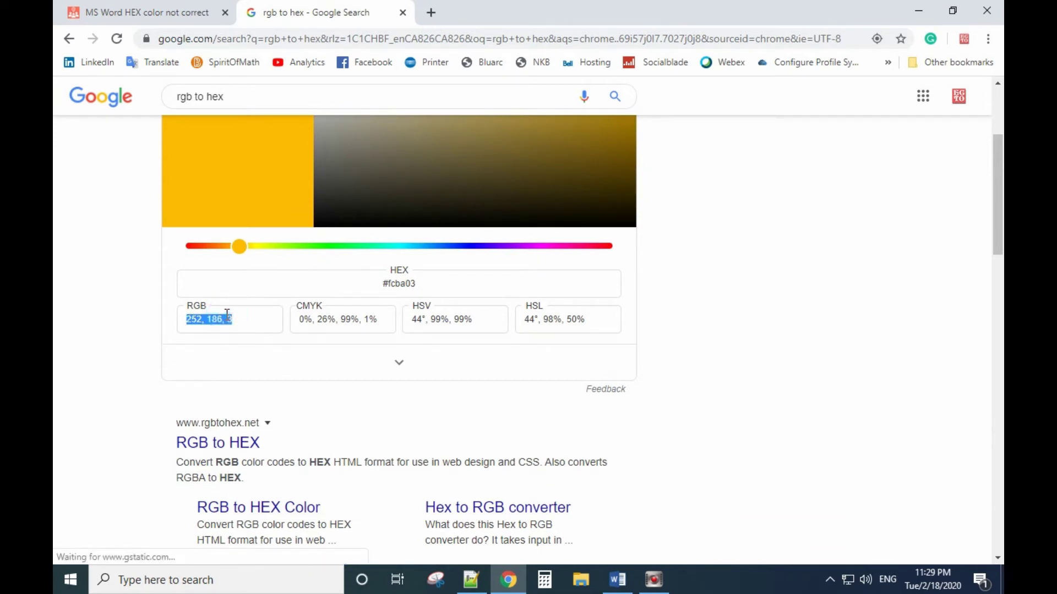
{"action": "type", "text": "255"}
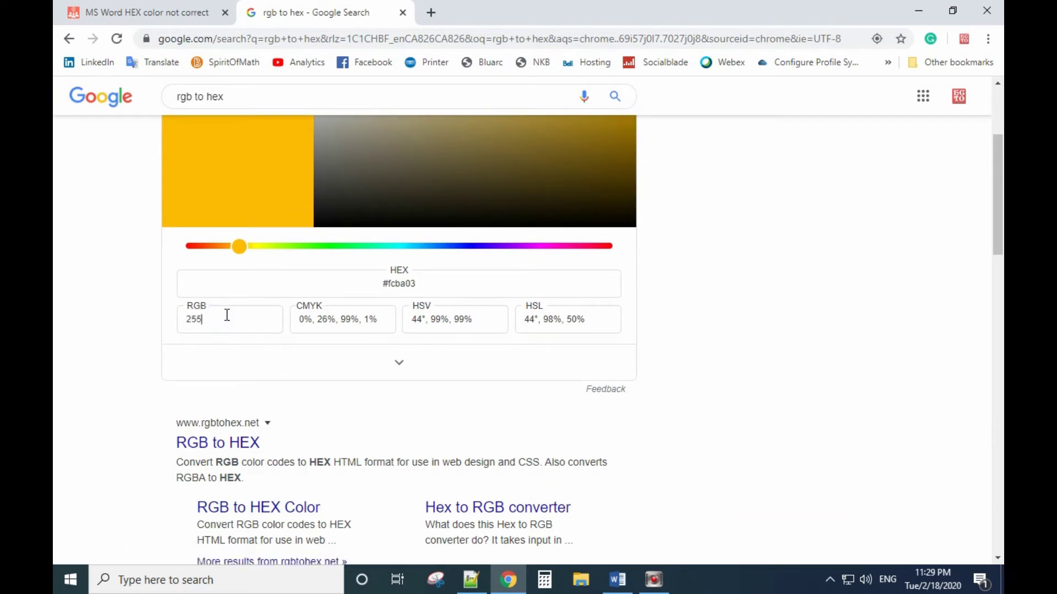
{"action": "type", "text": ",255,0"}
- Convert it and copy the resulting hex value #ffff00, then return to Word
{"action": "left_click", "coordinate": [618, 580]}
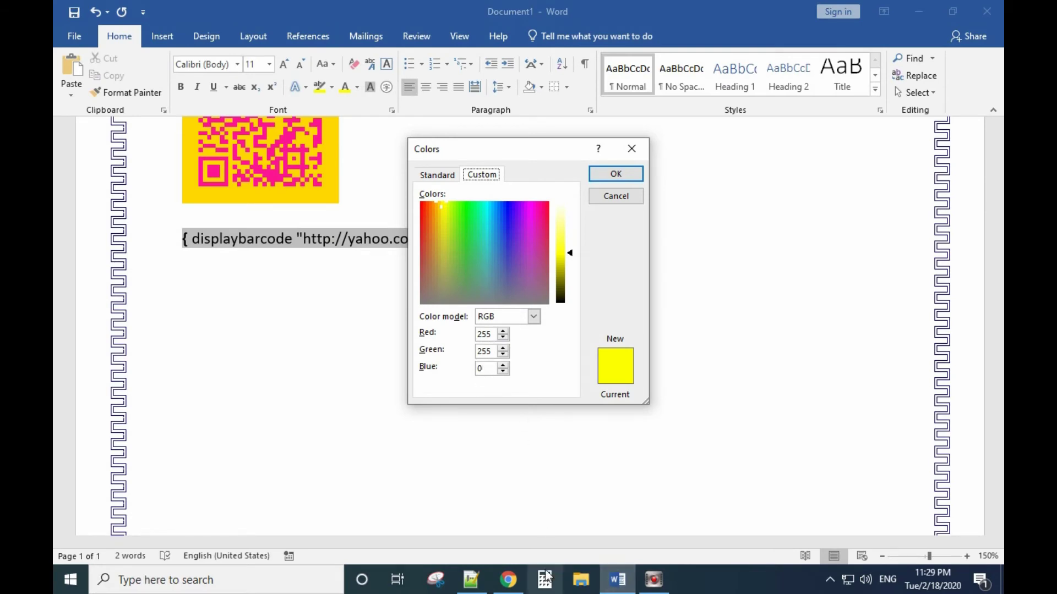
{"action": "left_click", "coordinate": [509, 578]}
{"action": "left_click", "coordinate": [362, 322]}
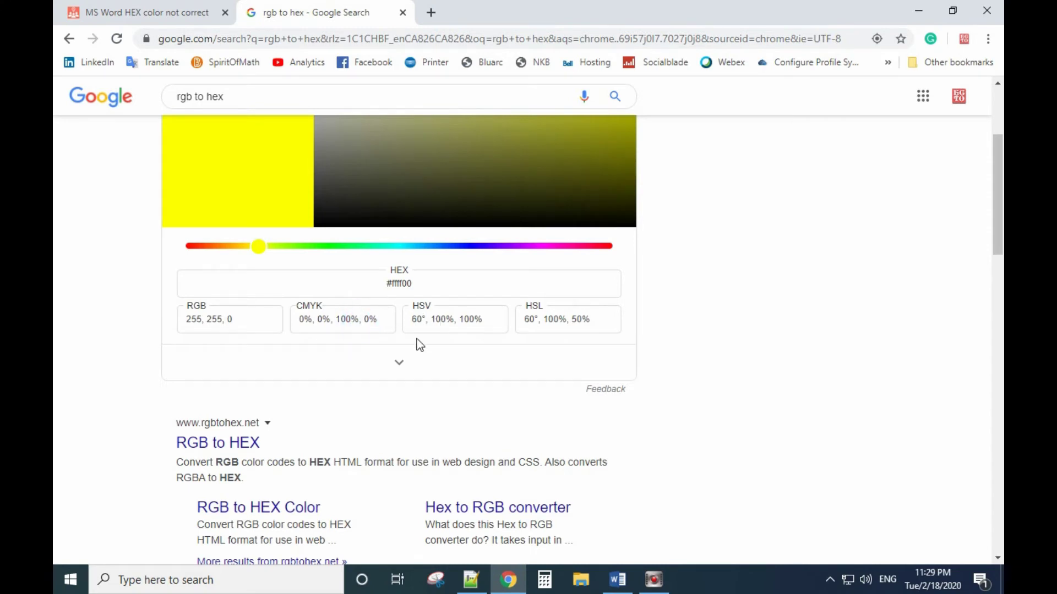
{"action": "left_click", "coordinate": [401, 284]}
{"action": "double_click", "coordinate": [418, 284]}
{"action": "key", "text": "ctrl+c"}
{"action": "right_click", "coordinate": [397, 286]}
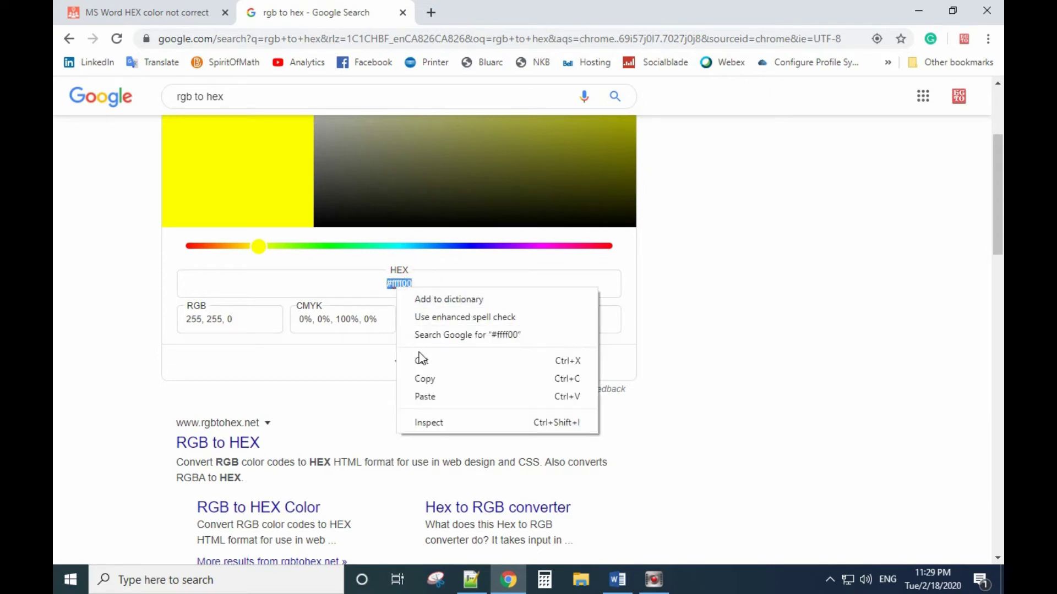
{"action": "left_click", "coordinate": [427, 381]}
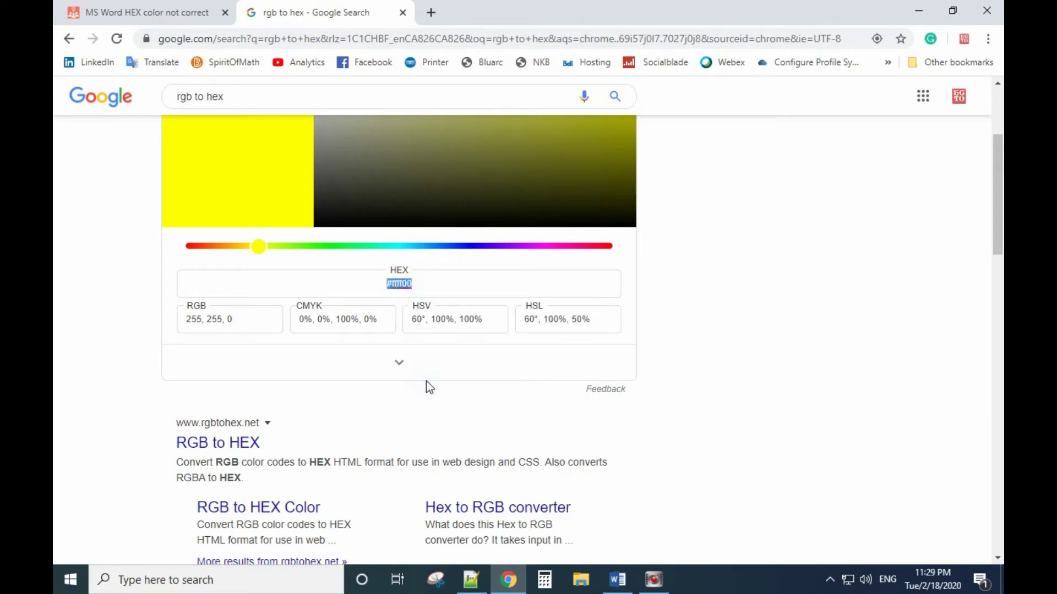
{"action": "left_click", "coordinate": [618, 575]}
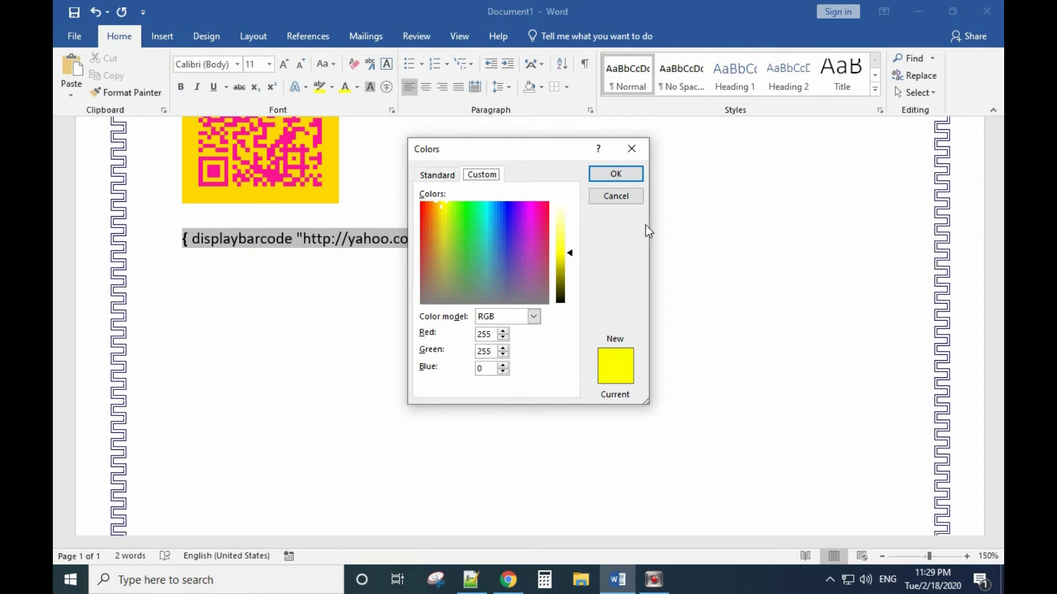
- Close the Colors dialog, paste #ffff00 as plain text after \b, and type \f
{"action": "left_click", "coordinate": [616, 197]}
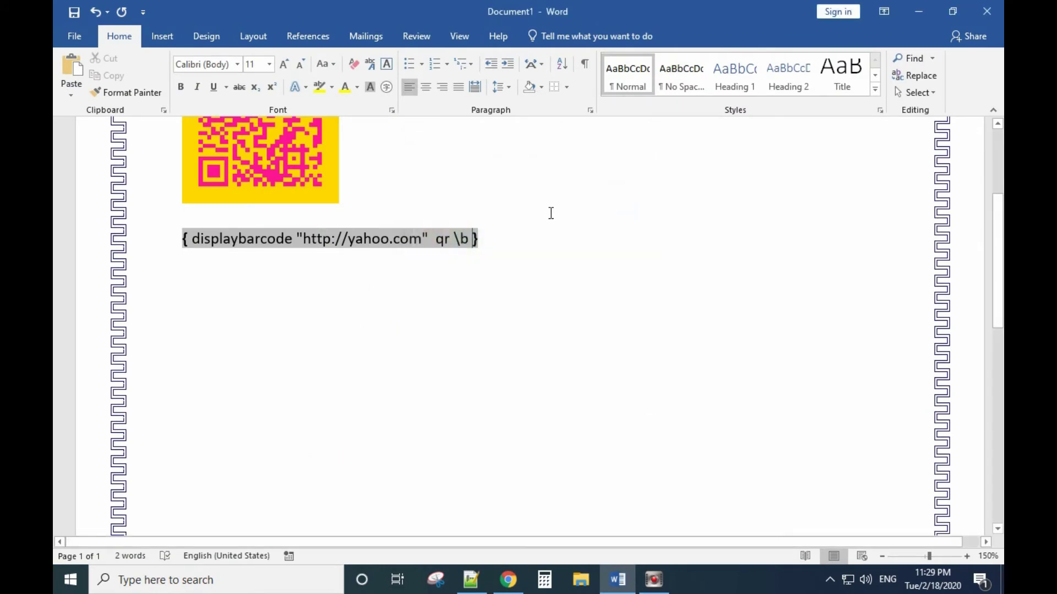
{"action": "right_click", "coordinate": [474, 240]}
{"action": "left_click", "coordinate": [503, 307]}
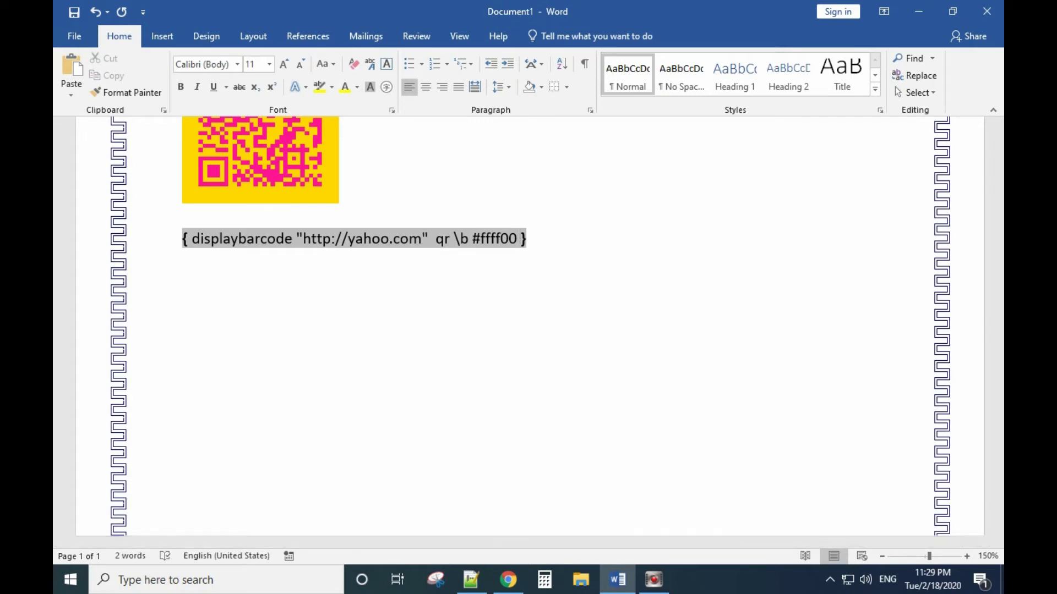
{"action": "type", "text": "\\f"}
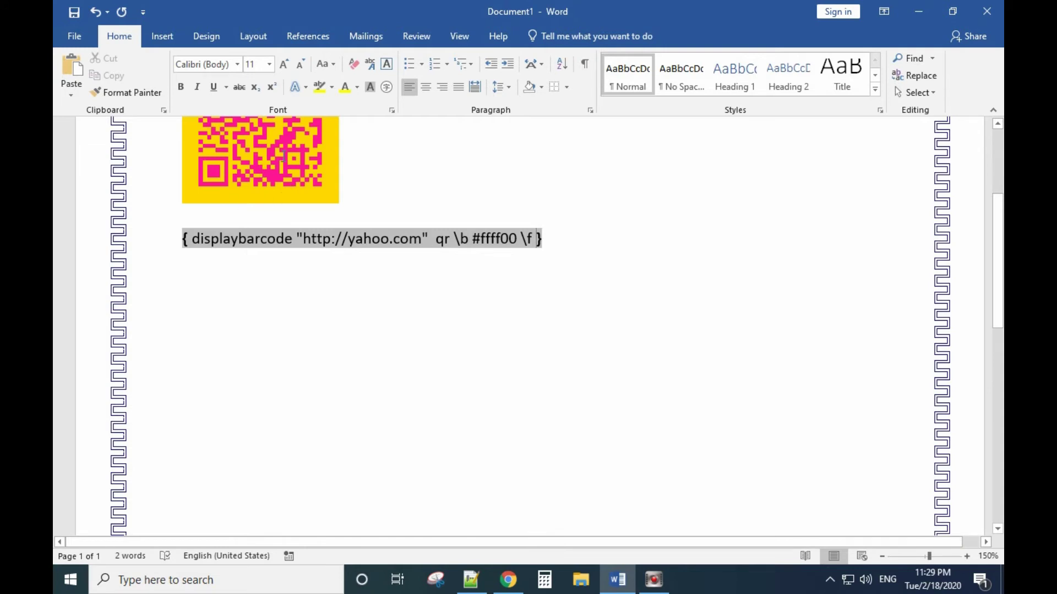
- Confirm red is RGB 255, 0, 0 in More Colors, then select the green value in Chrome's converter
{"action": "left_click", "coordinate": [357, 87]}
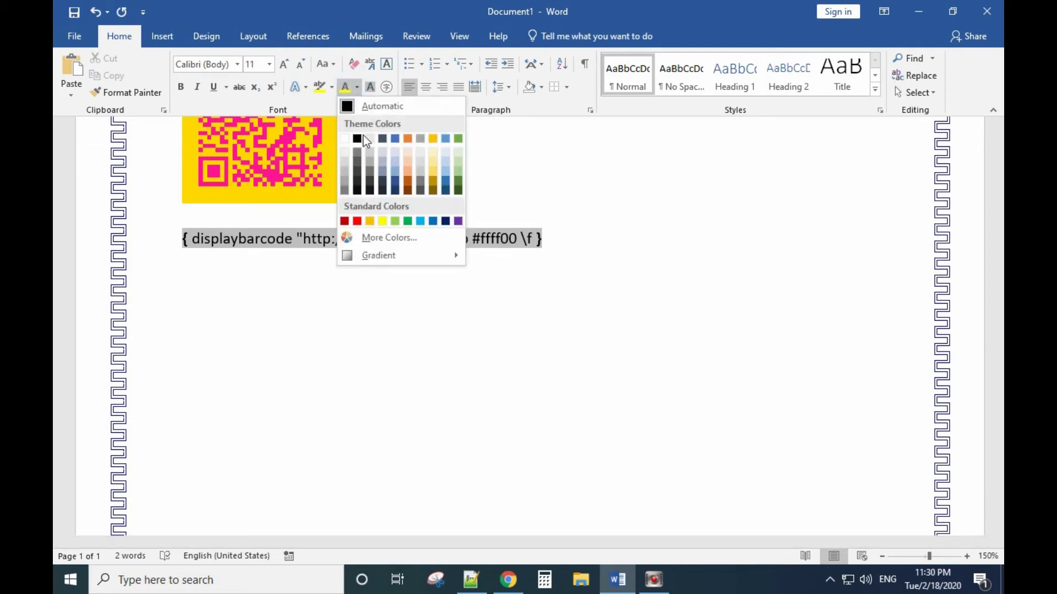
{"action": "left_click", "coordinate": [356, 220]}
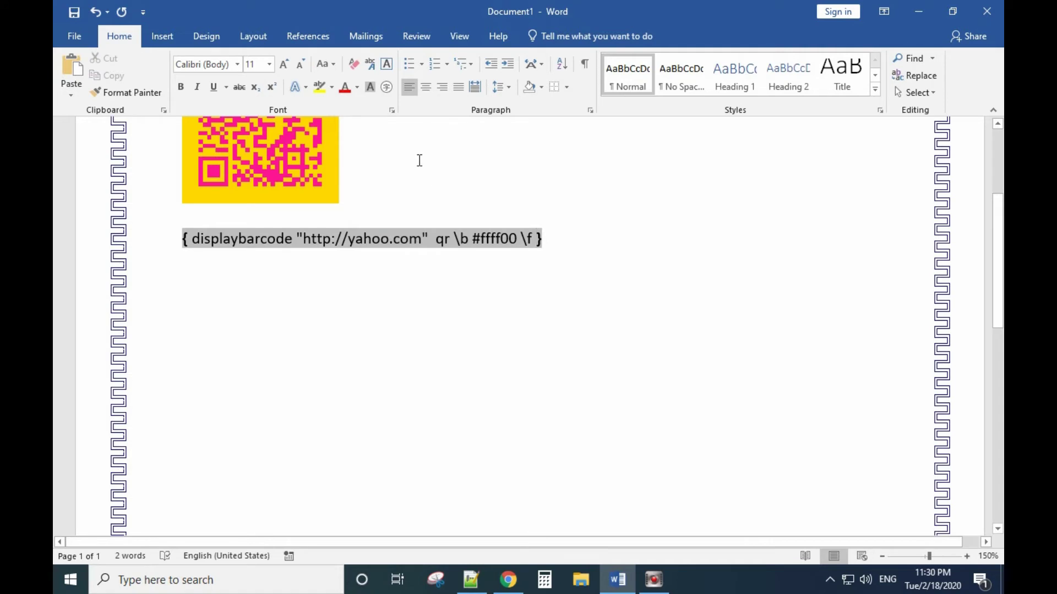
{"action": "left_click", "coordinate": [356, 88]}
{"action": "left_click", "coordinate": [387, 242]}
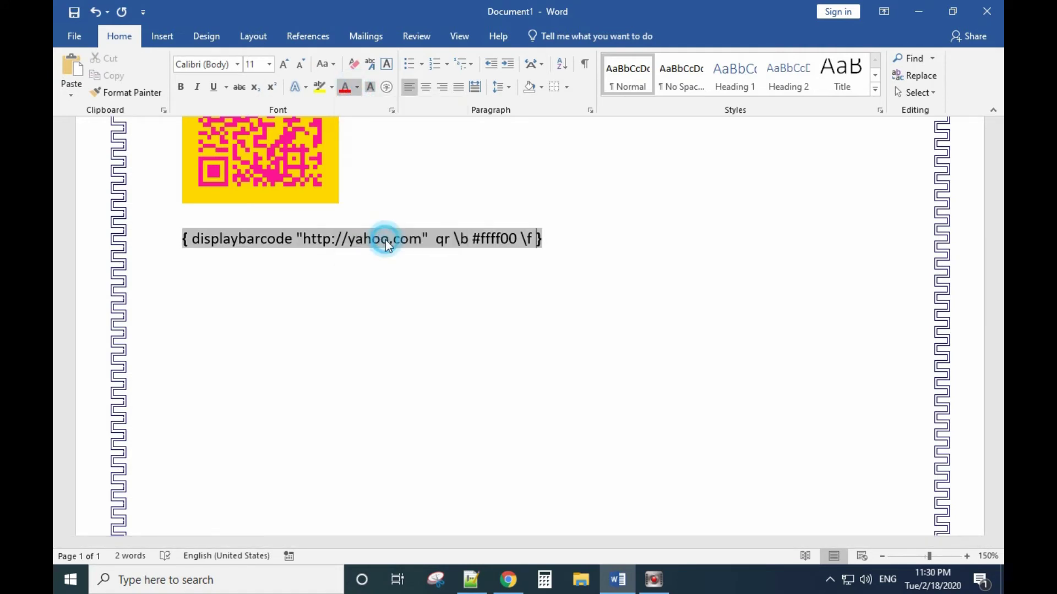
{"action": "left_click", "coordinate": [483, 175]}
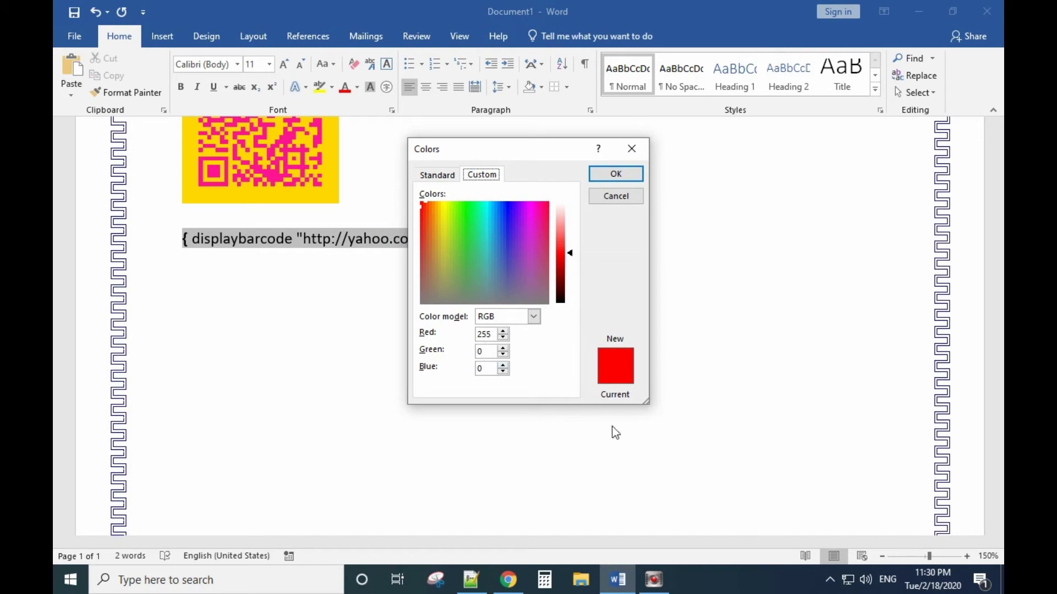
{"action": "left_click", "coordinate": [504, 584]}
{"action": "double_click", "coordinate": [208, 319]}
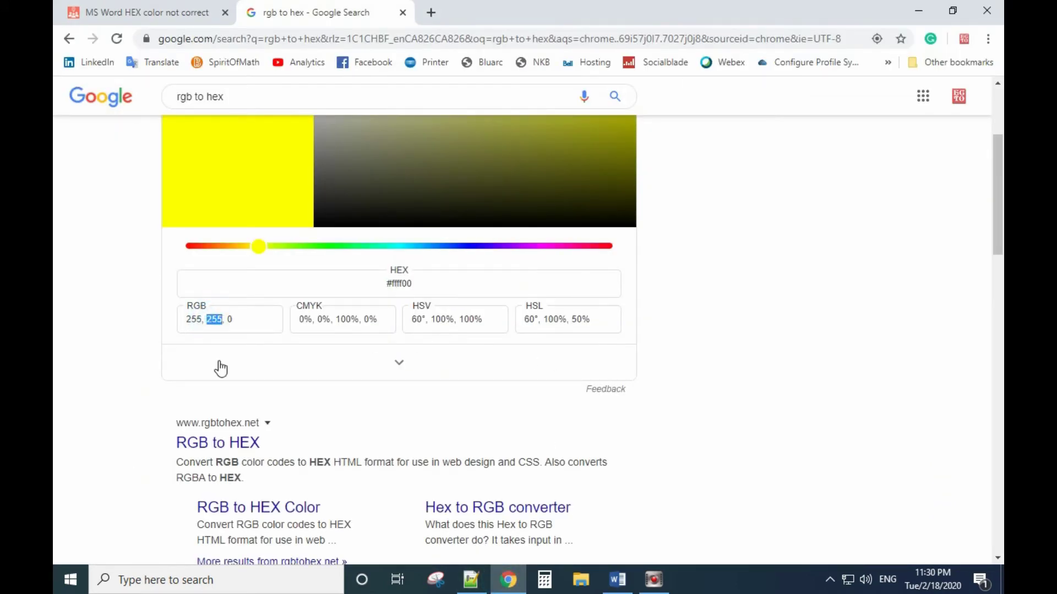
- Set green to 0, copy the resulting hex code #ff0000, and return to Word
{"action": "type", "text": "0"}
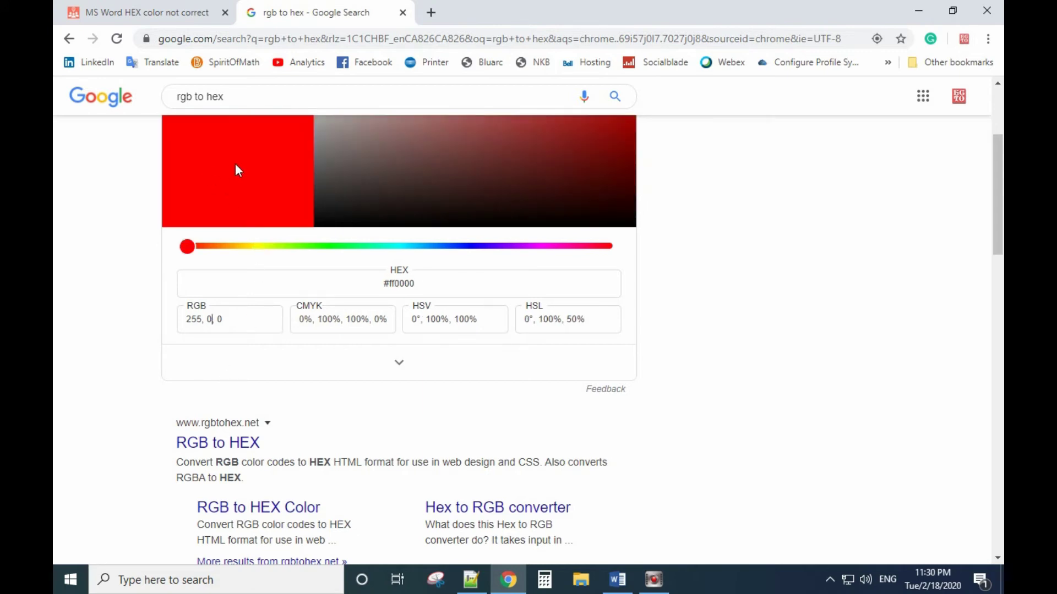
{"action": "left_click_drag", "start_coordinate": [385, 283], "coordinate": [418, 286]}
{"action": "right_click", "coordinate": [401, 286]}
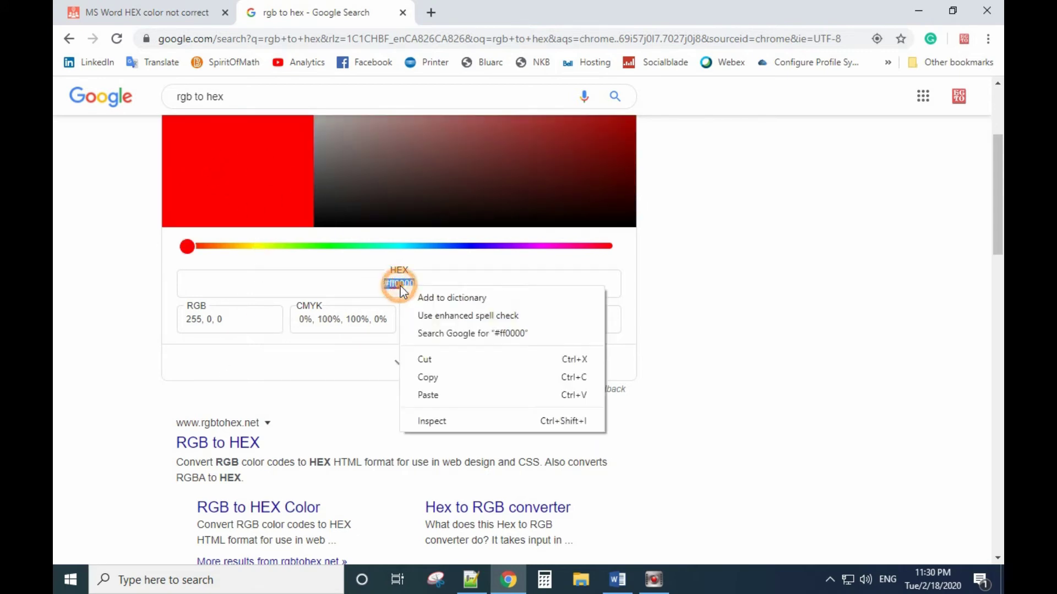
{"action": "left_click", "coordinate": [432, 376]}
{"action": "left_click", "coordinate": [617, 580]}
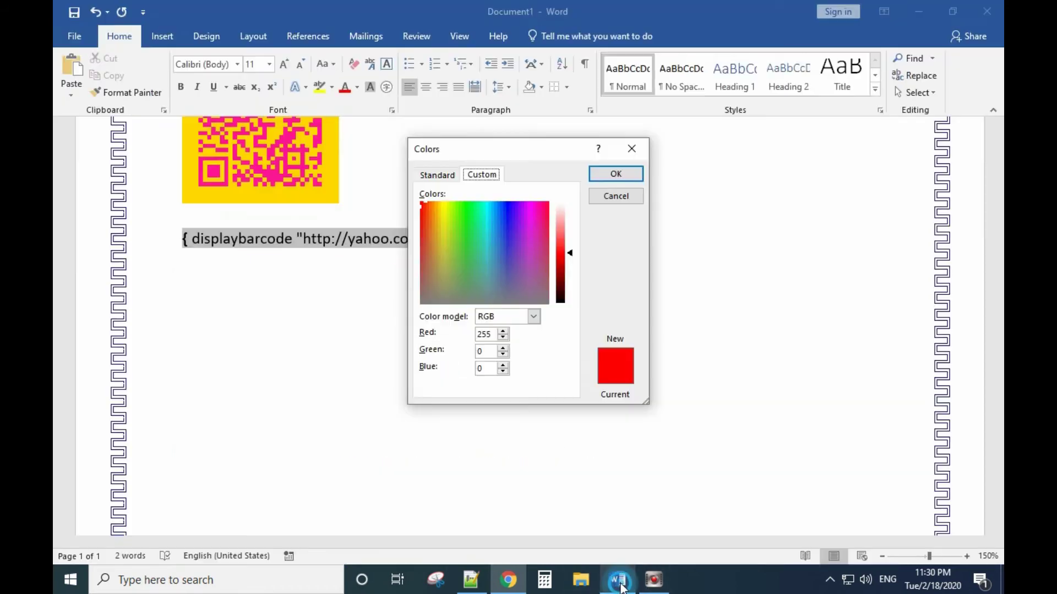
- Close the Colors dialog and paste #ff0000 as plain text after \f in the field code
{"action": "left_click", "coordinate": [615, 195]}
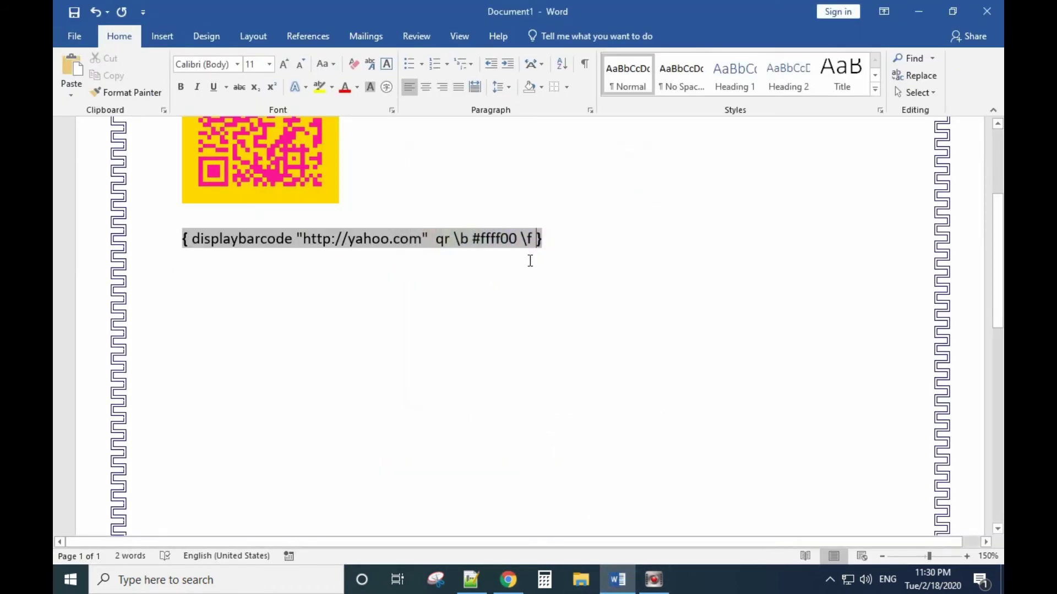
{"action": "right_click", "coordinate": [538, 237]}
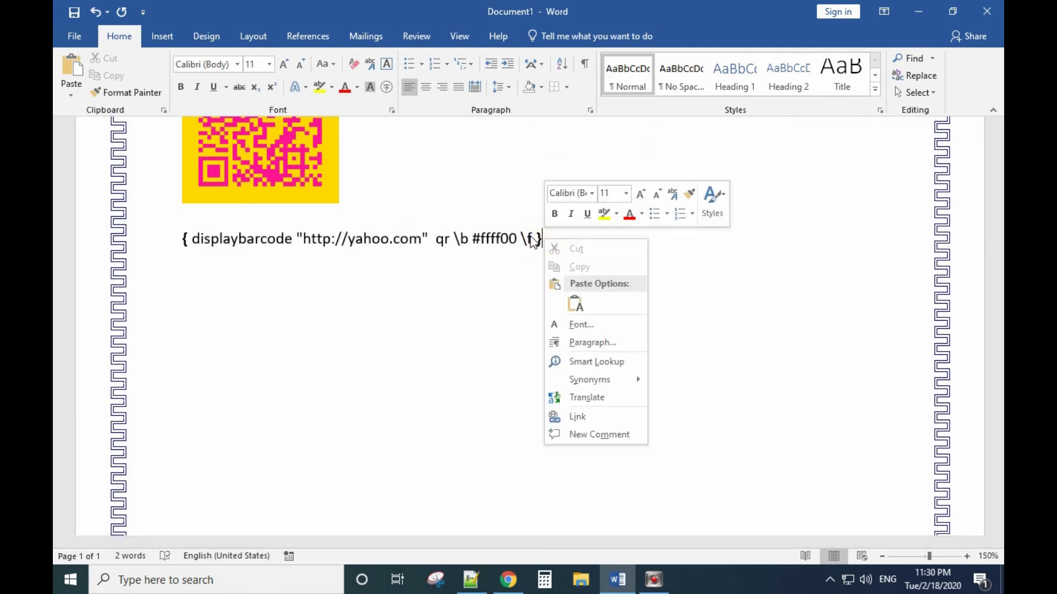
{"action": "left_click", "coordinate": [536, 238]}
{"action": "left_click", "coordinate": [536, 238]}
{"action": "left_click", "coordinate": [538, 238]}
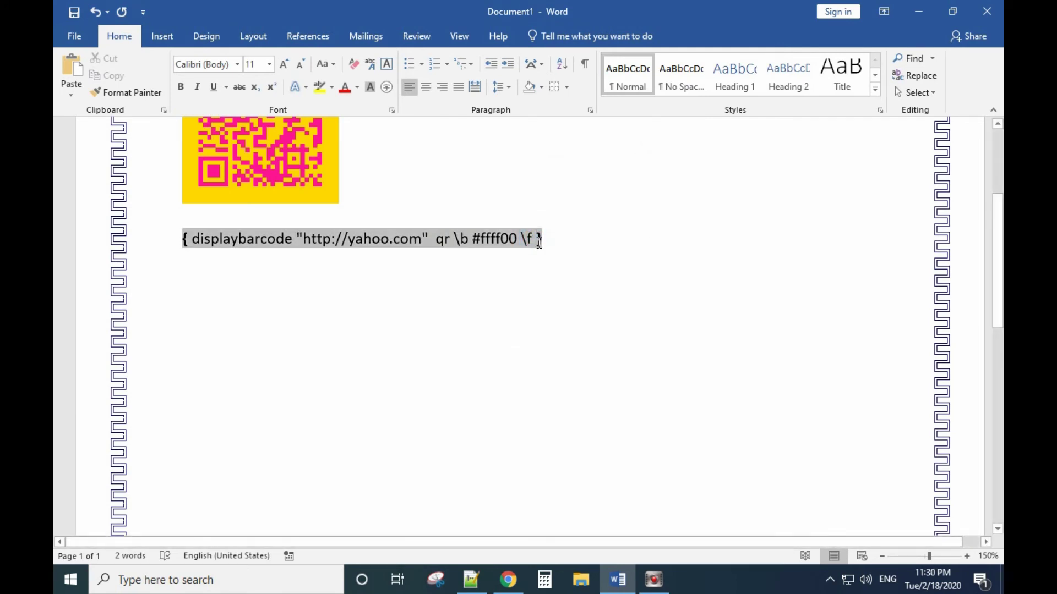
{"action": "right_click", "coordinate": [538, 240]}
{"action": "left_click", "coordinate": [569, 311]}
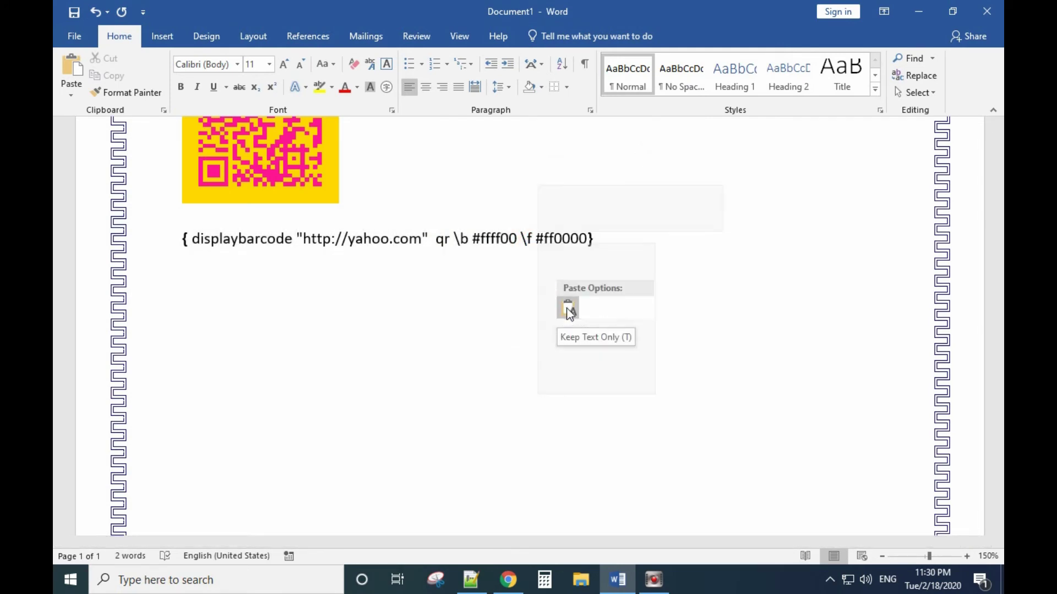
{"action": "left_click", "coordinate": [628, 246]}
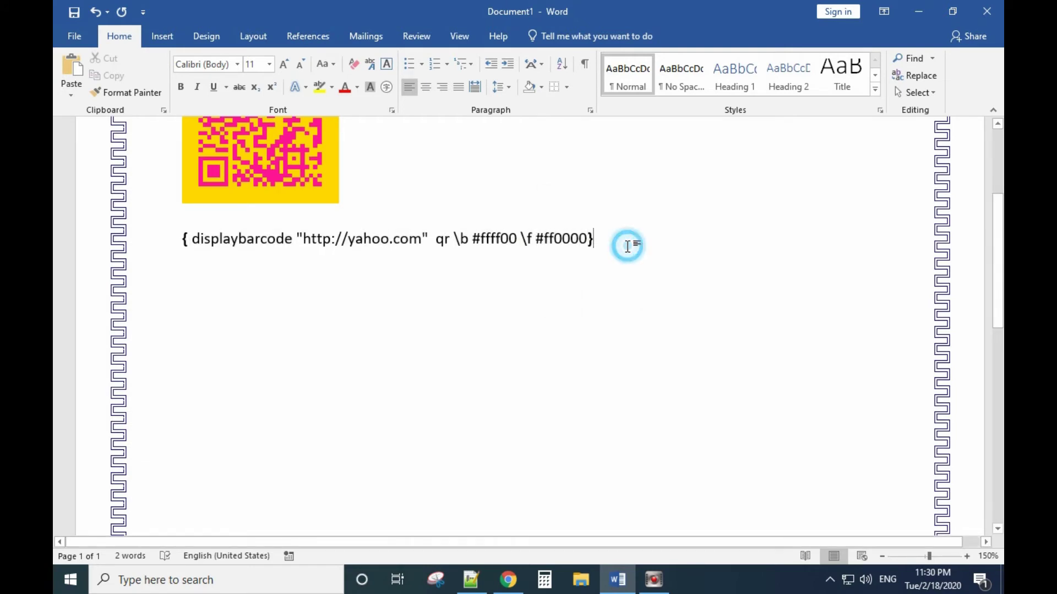
- Toggle the field codes so the field shows its QR code result
{"action": "left_click", "coordinate": [501, 238]}
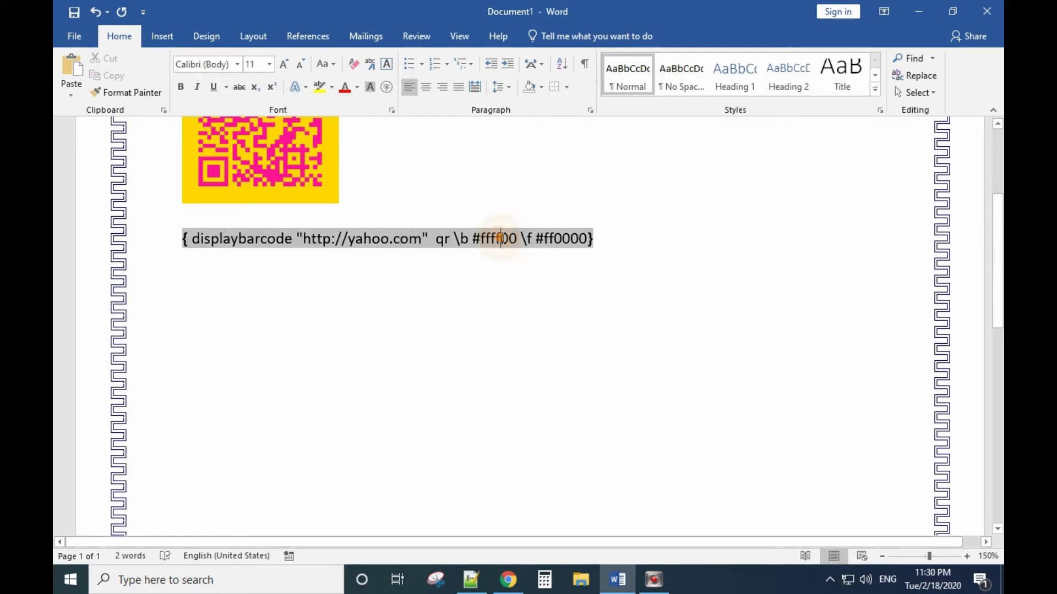
{"action": "right_click", "coordinate": [501, 238]}
{"action": "left_click", "coordinate": [540, 347]}
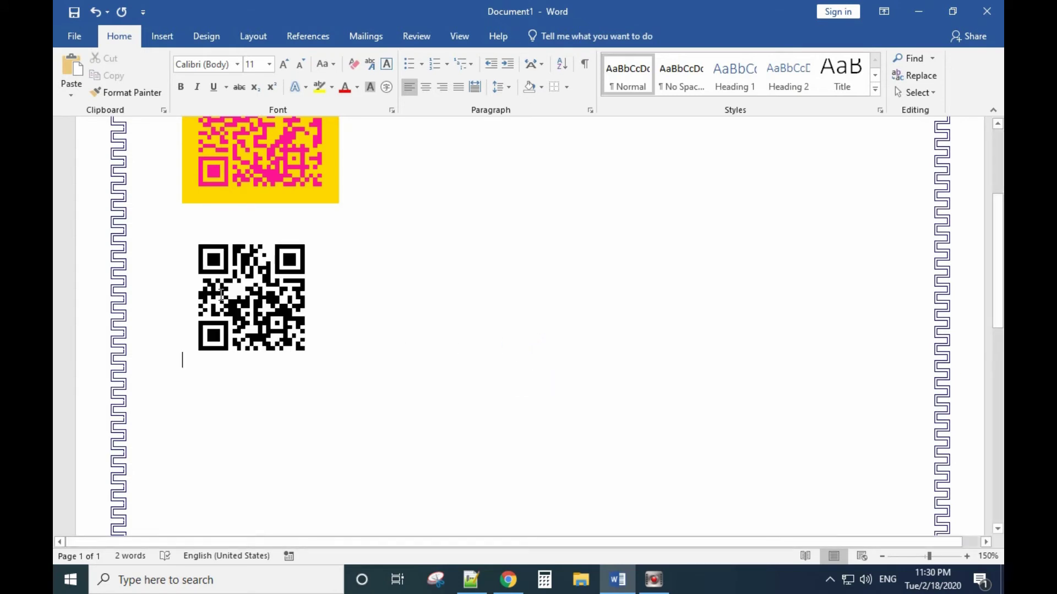
- Delete the # signs so the second QR code's field code reads \b ffff00 \f ff0000, then re-render it
{"action": "right_click", "coordinate": [243, 318]}
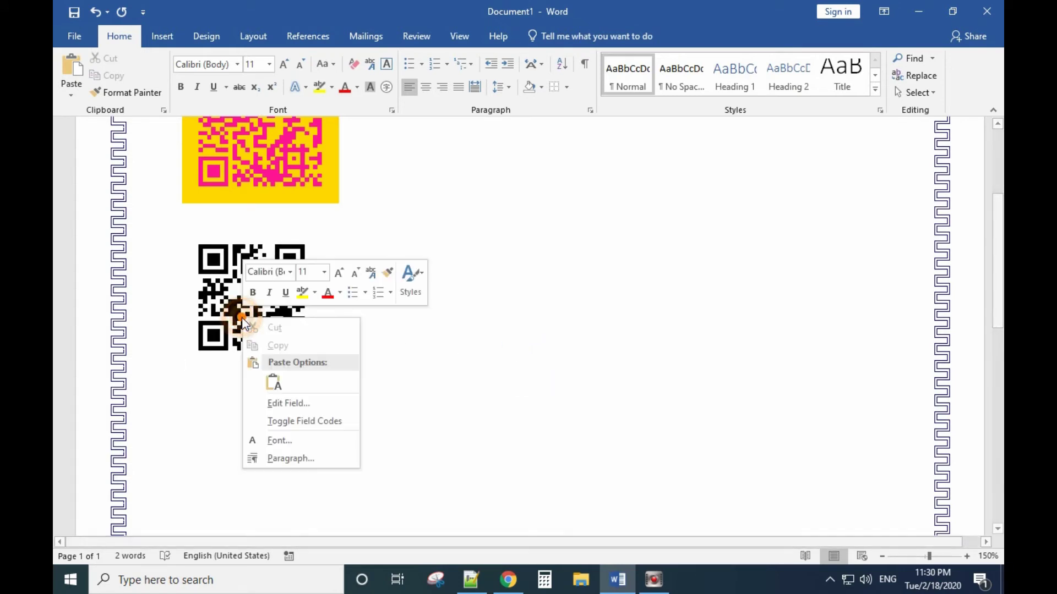
{"action": "left_click", "coordinate": [321, 422]}
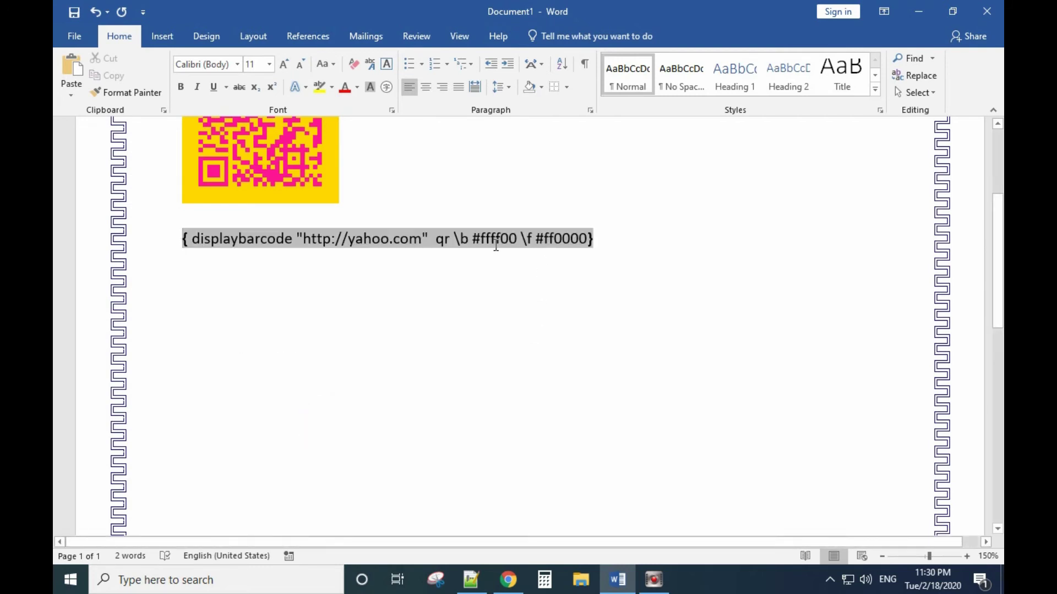
{"action": "left_click", "coordinate": [477, 243]}
{"action": "key", "text": "BackSpace"}
{"action": "left_click", "coordinate": [535, 242]}
{"action": "key", "text": "BackSpace"}
{"action": "right_click", "coordinate": [545, 240]}
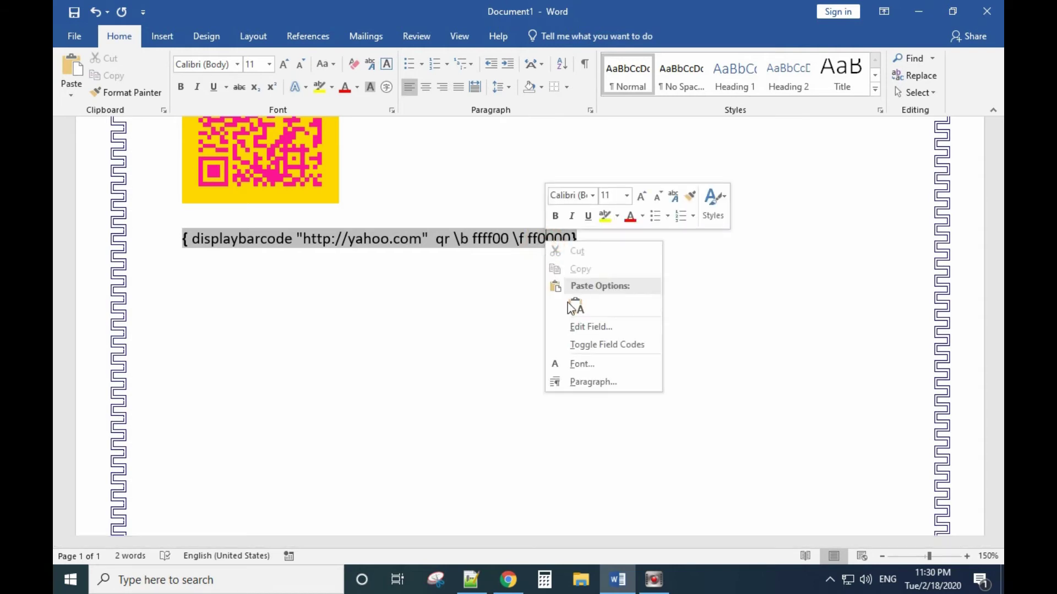
{"action": "left_click", "coordinate": [582, 345]}
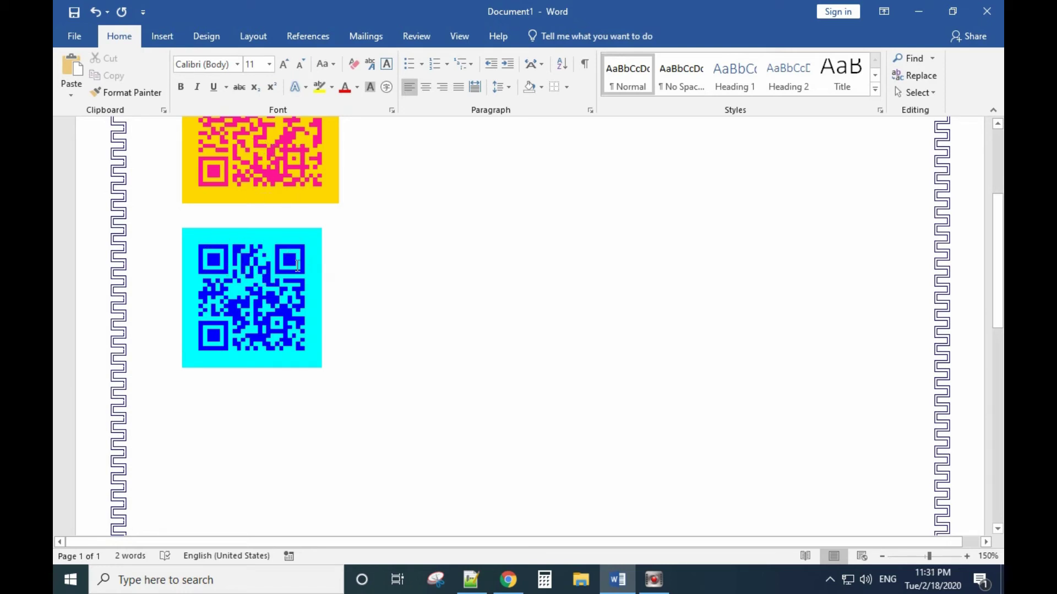
- Reveal the cyan QR code's field code and change its \b background value to 00ffff
{"action": "left_click", "coordinate": [314, 278]}
{"action": "right_click", "coordinate": [314, 279]}
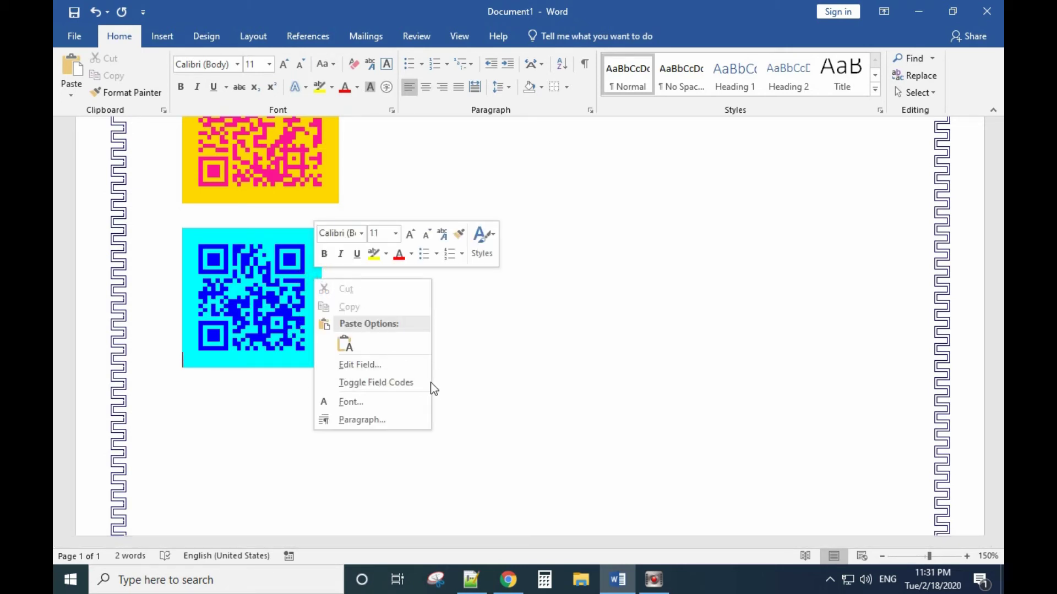
{"action": "left_click", "coordinate": [412, 381]}
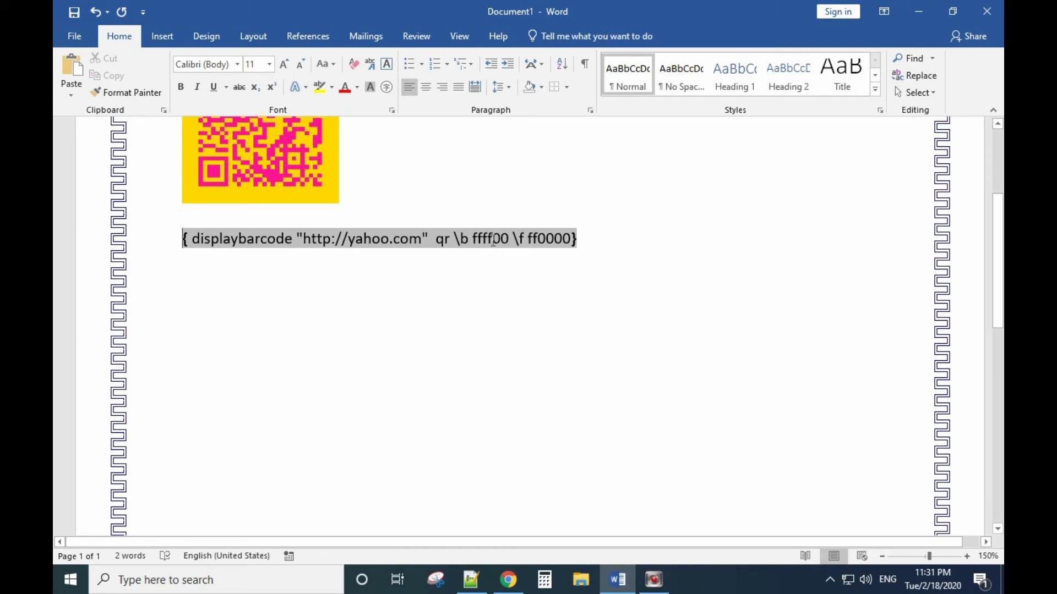
{"action": "left_click", "coordinate": [485, 240]}
{"action": "key", "text": "BackSpace"}
{"action": "key", "text": "BackSpace"}
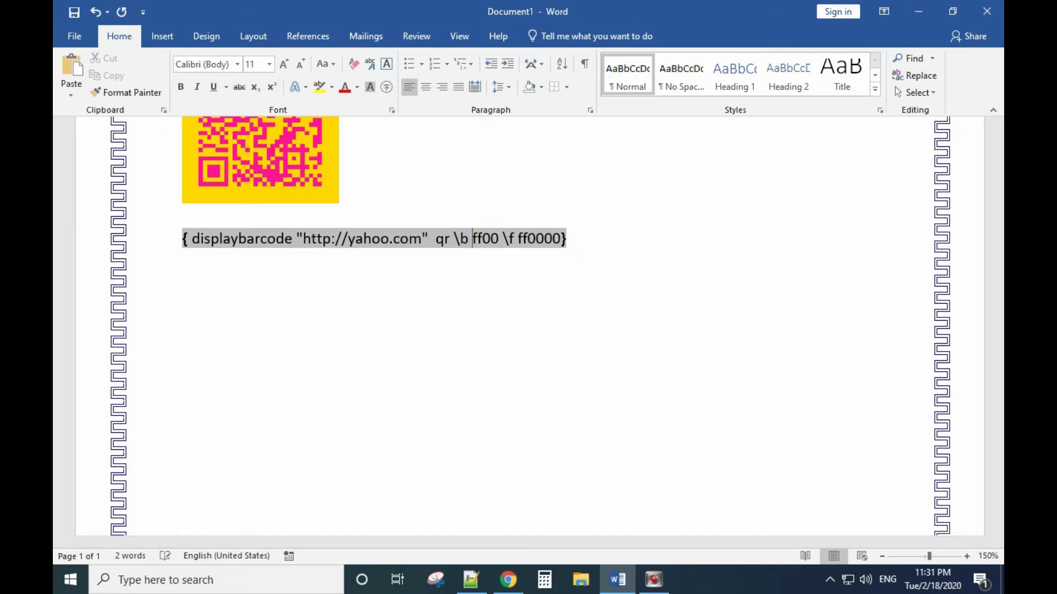
{"action": "type", "text": "00"}
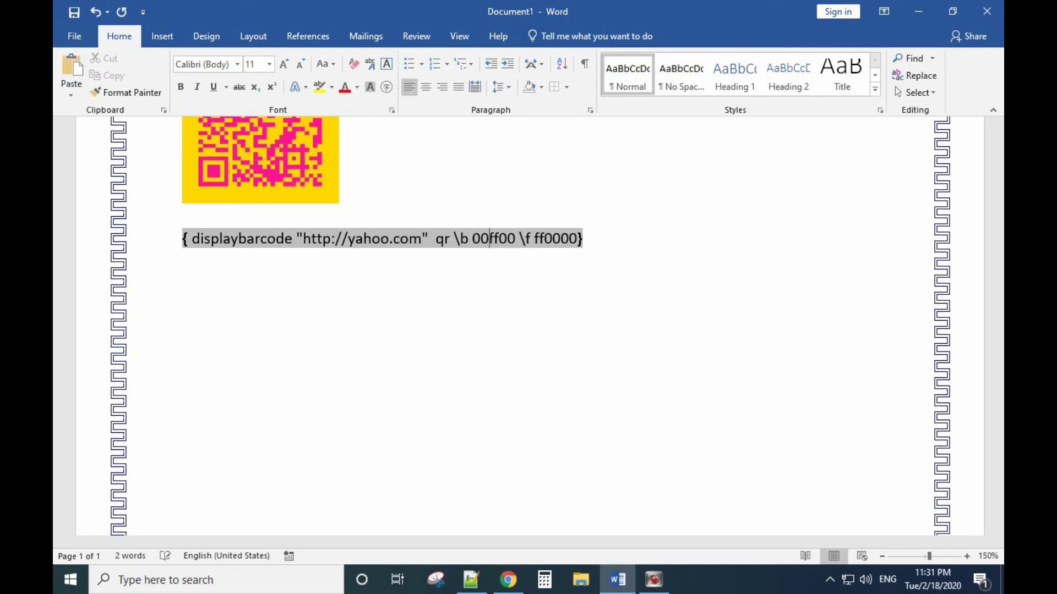
{"action": "left_click", "coordinate": [507, 240]}
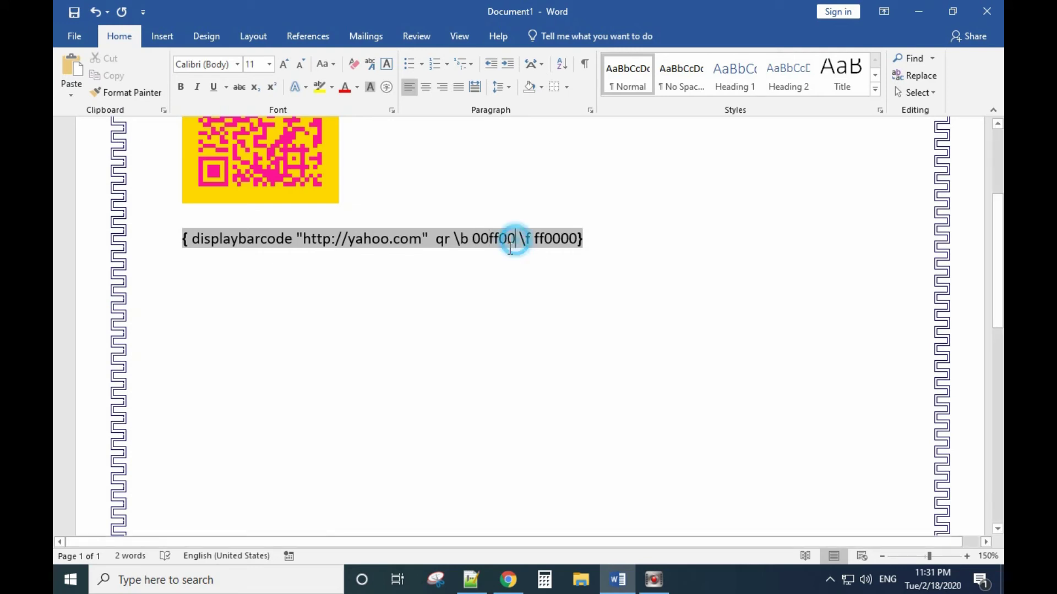
{"action": "key", "text": "Delete"}
{"action": "key", "text": "BackSpace"}
{"action": "type", "text": "ff"}
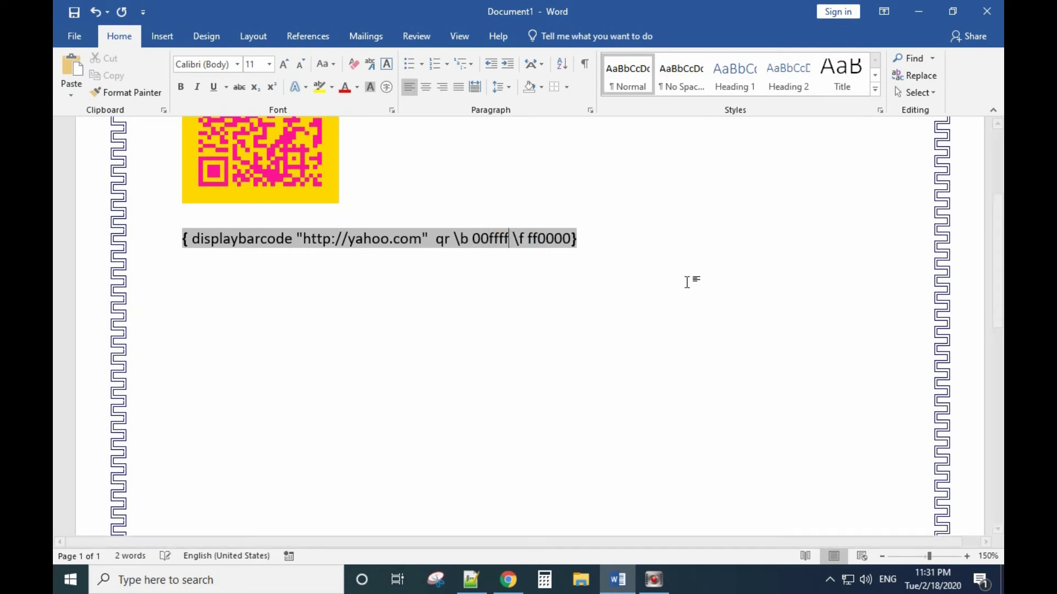
- Change the \f foreground value to 0000ff and render the field back as a QR code
{"action": "left_click", "coordinate": [538, 241]}
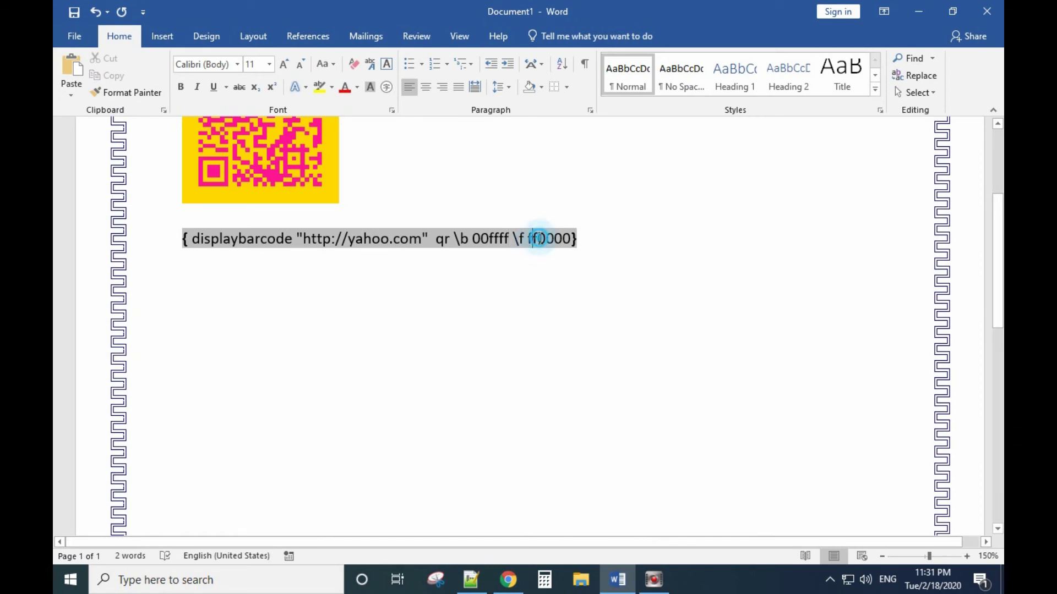
{"action": "key", "text": "BackSpace"}
{"action": "key", "text": "BackSpace"}
{"action": "type", "text": "00"}
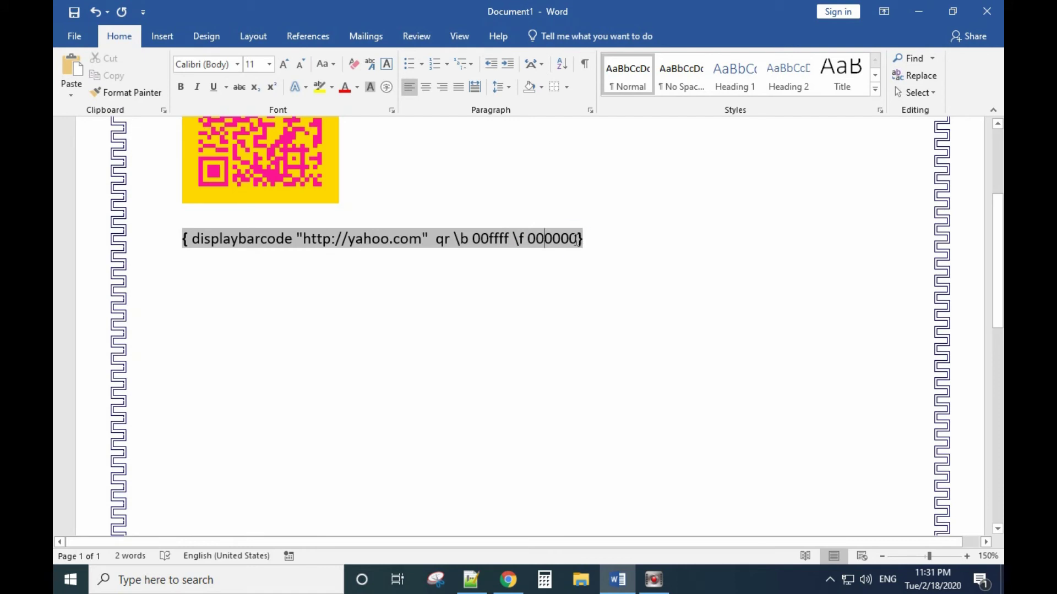
{"action": "key", "text": "BackSpace"}
{"action": "key", "text": "BackSpace"}
{"action": "type", "text": "ff"}
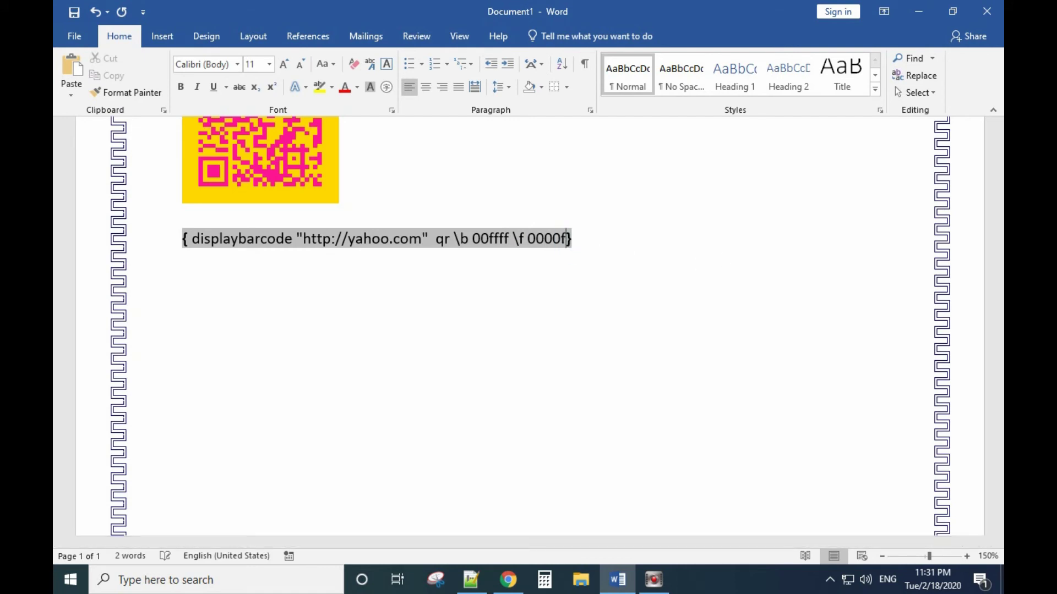
{"action": "right_click", "coordinate": [464, 239]}
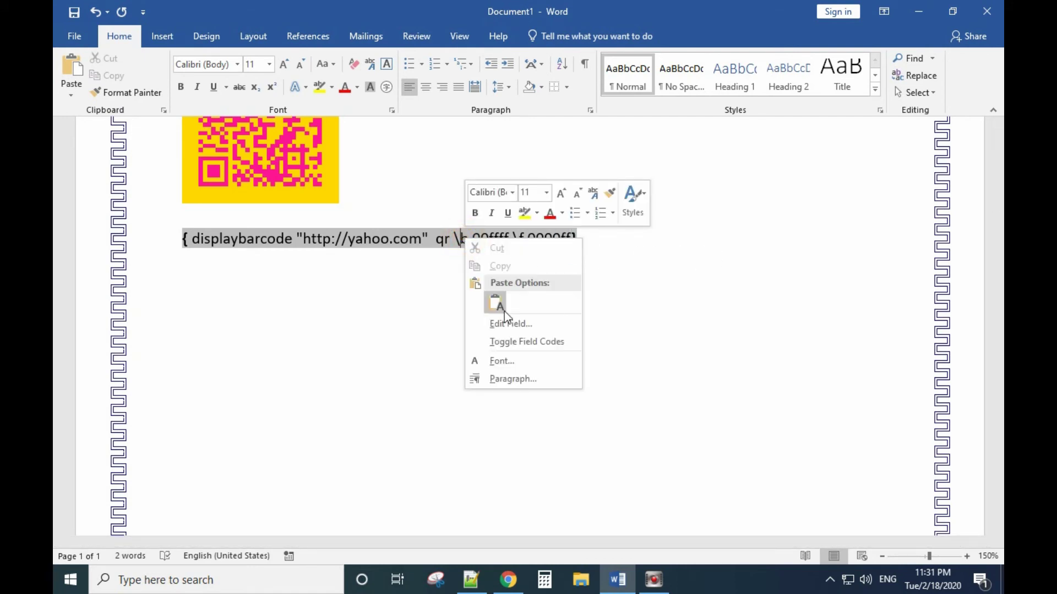
{"action": "left_click", "coordinate": [518, 338]}
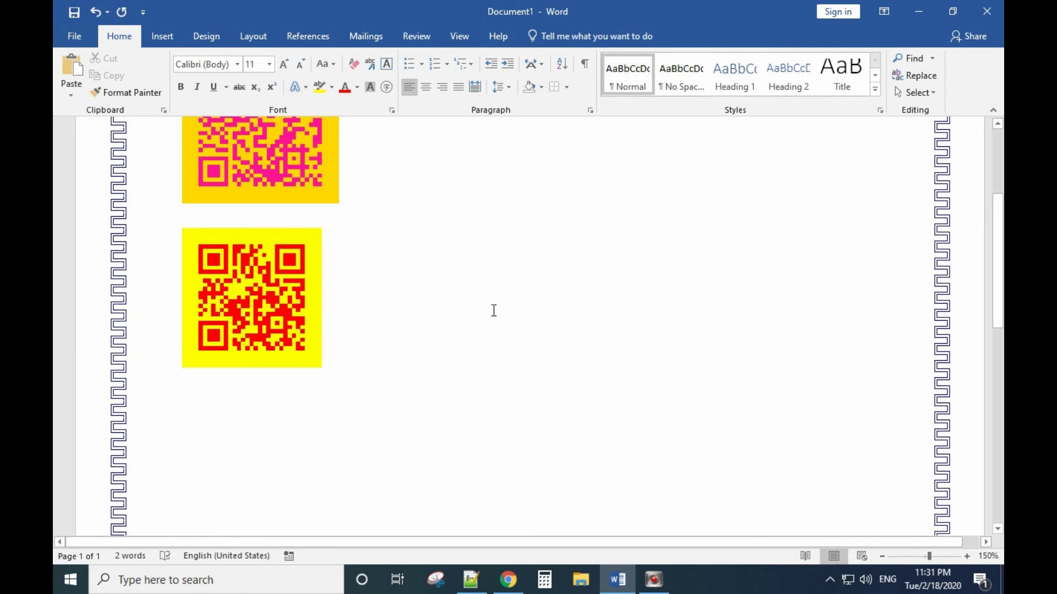
{"action": "scroll", "coordinate": [496, 313], "scroll_direction": "up", "scroll_amount": 3}
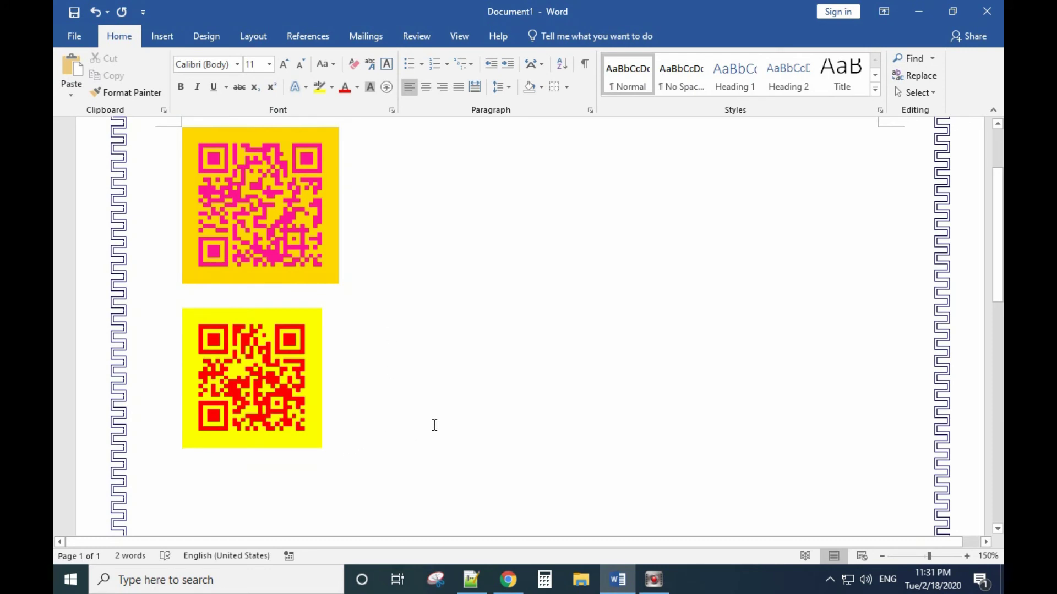
- Insert a new blank paragraph directly after the yellow-and-red QR code
{"action": "left_click", "coordinate": [385, 439]}
{"action": "key", "text": "Return"}
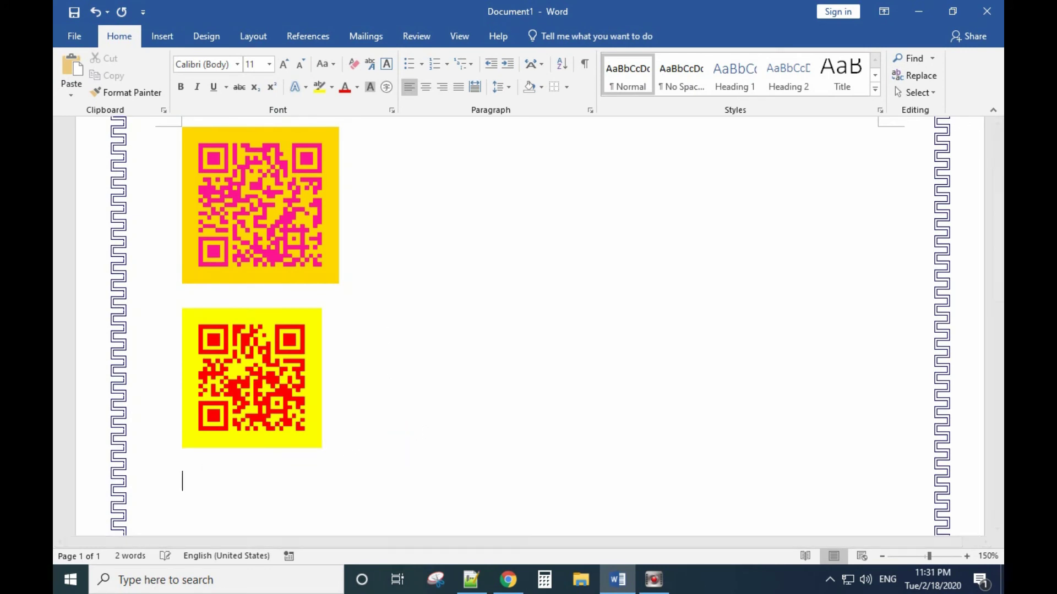
{"action": "scroll", "coordinate": [357, 435], "scroll_direction": "down", "scroll_amount": 3}
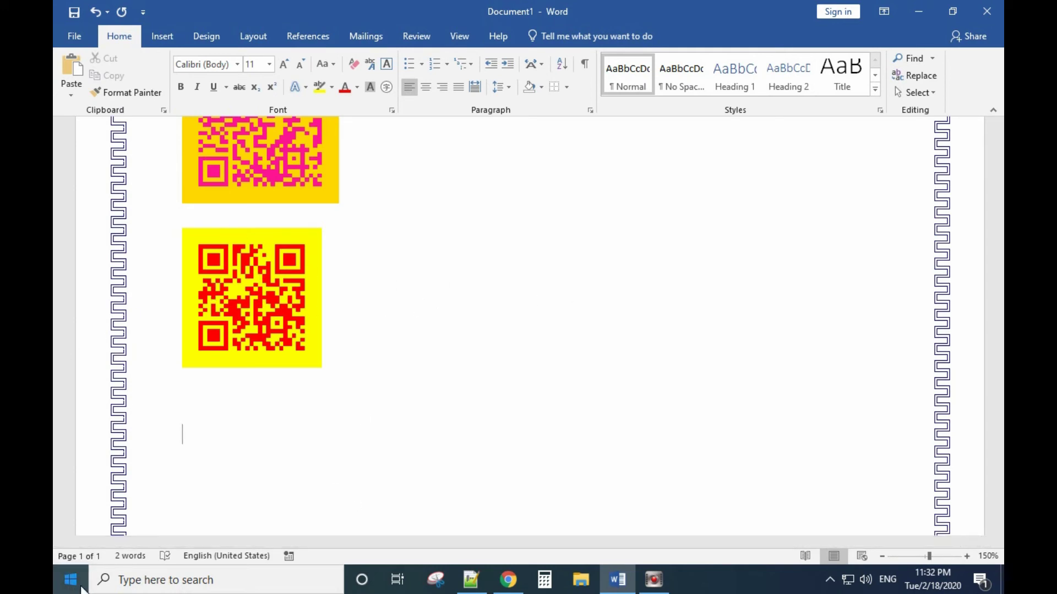
{"action": "left_click", "coordinate": [168, 581]}
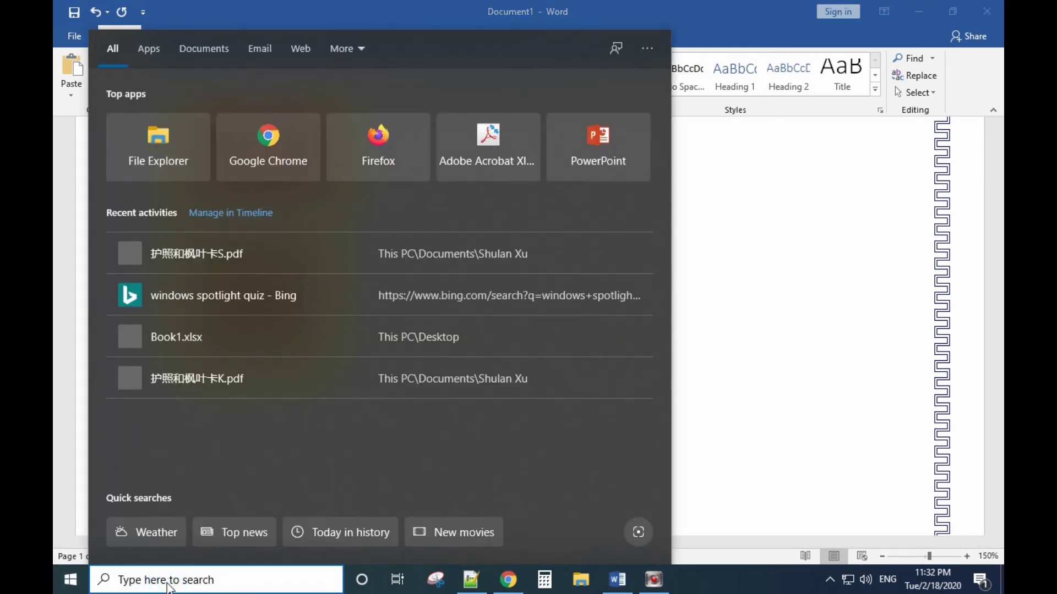
- Search for 'sn' and launch Snipping Tool from the results
{"action": "type", "text": "sn"}
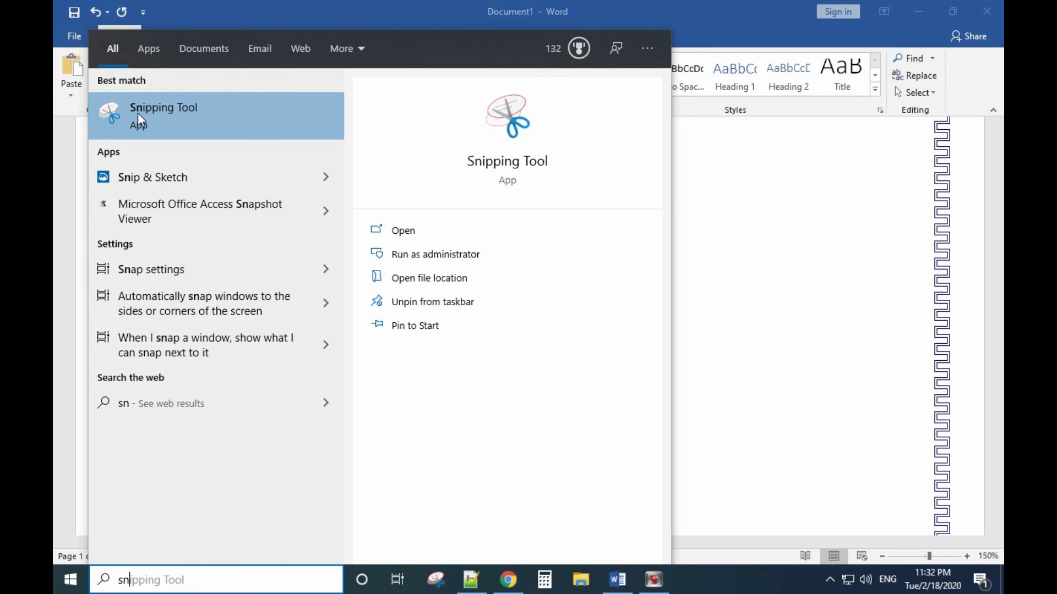
{"action": "left_click", "coordinate": [170, 113]}
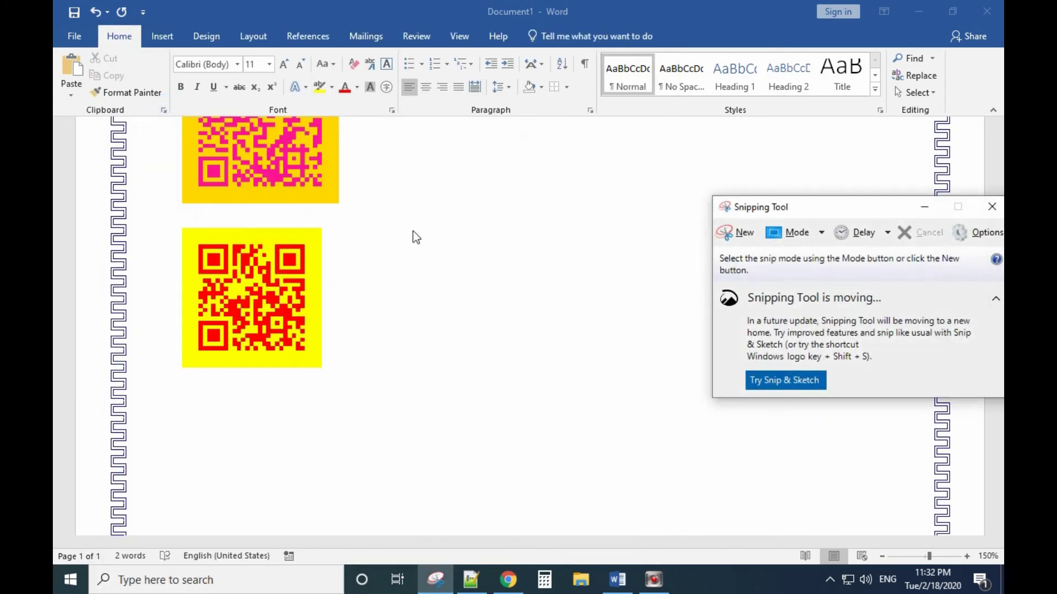
- Snip the area around the yellow-and-red QR code and save it as Capture1.PNG in Downloads
{"action": "left_click", "coordinate": [743, 238]}
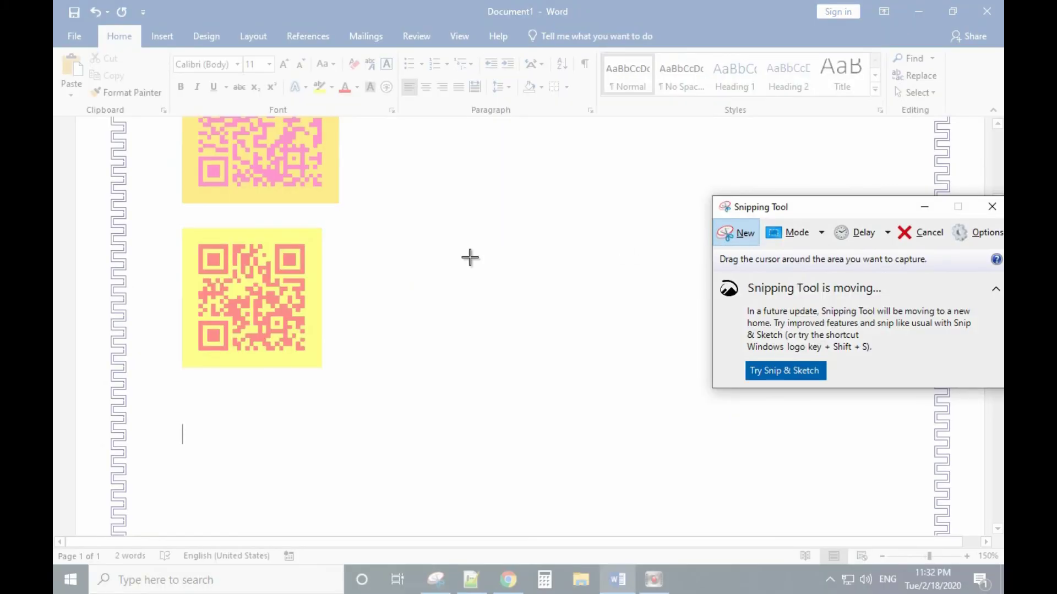
{"action": "left_click_drag", "start_coordinate": [178, 225], "coordinate": [326, 373]}
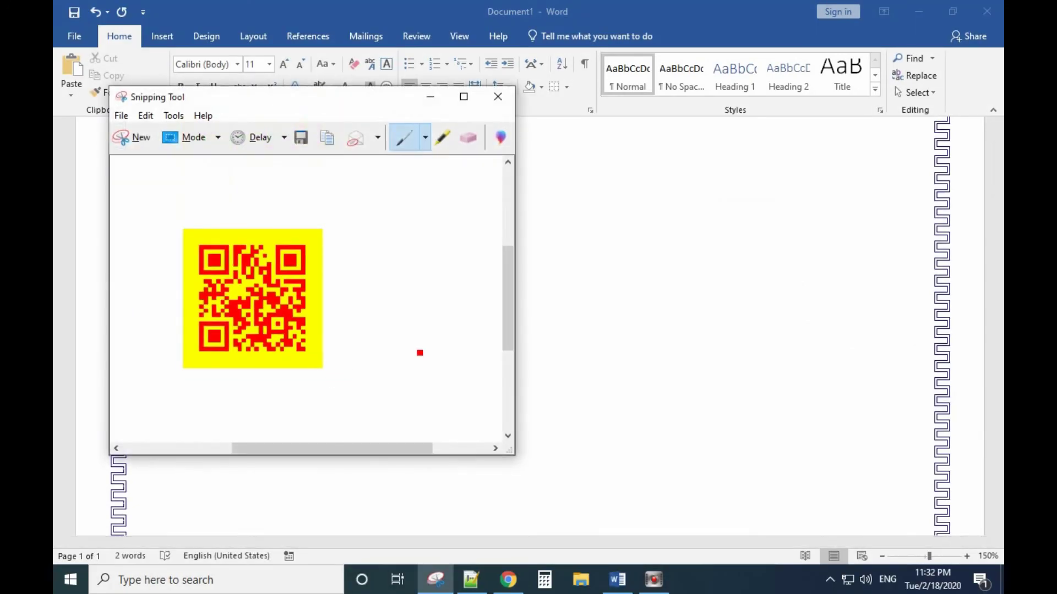
{"action": "left_click", "coordinate": [301, 139]}
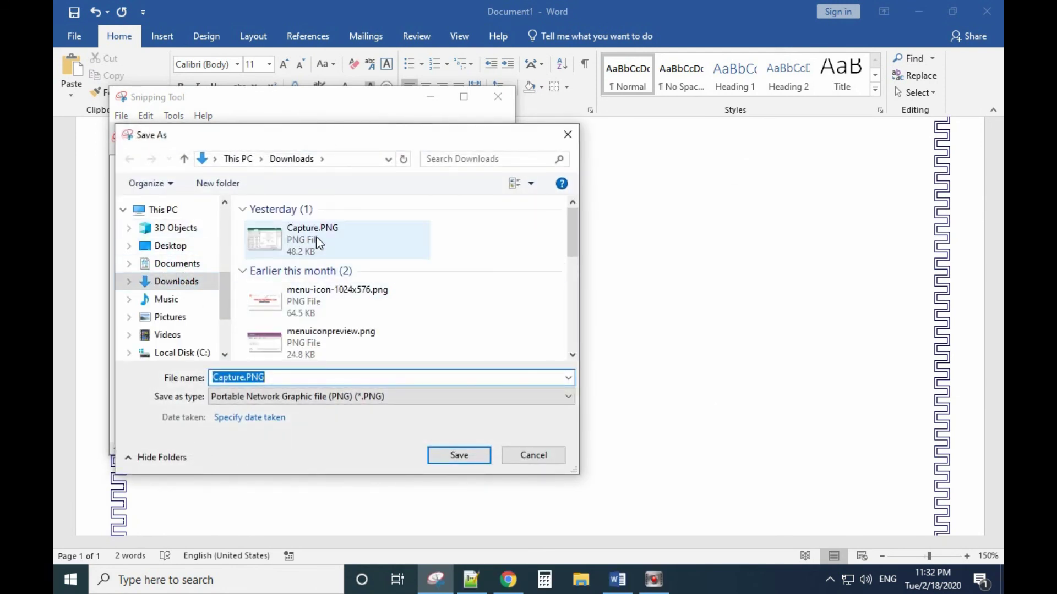
{"action": "left_click", "coordinate": [244, 377]}
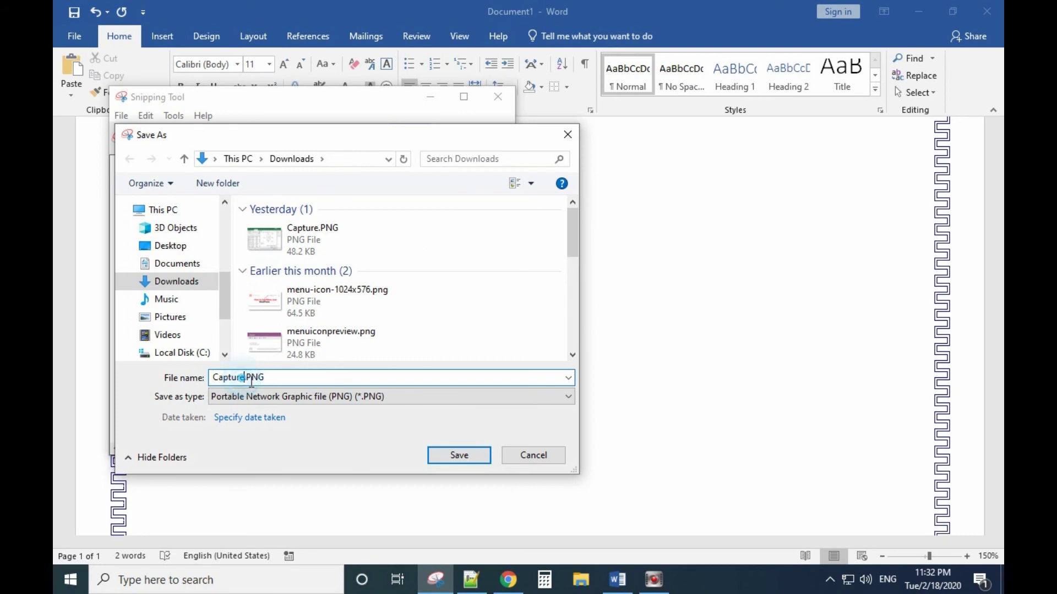
{"action": "left_click", "coordinate": [452, 455]}
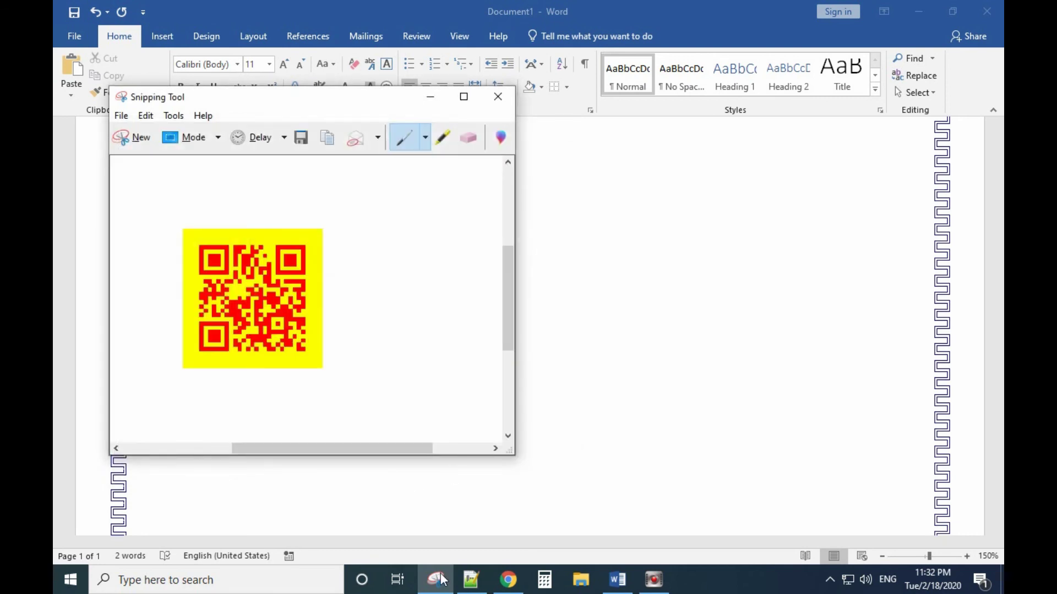
{"action": "left_click", "coordinate": [581, 579]}
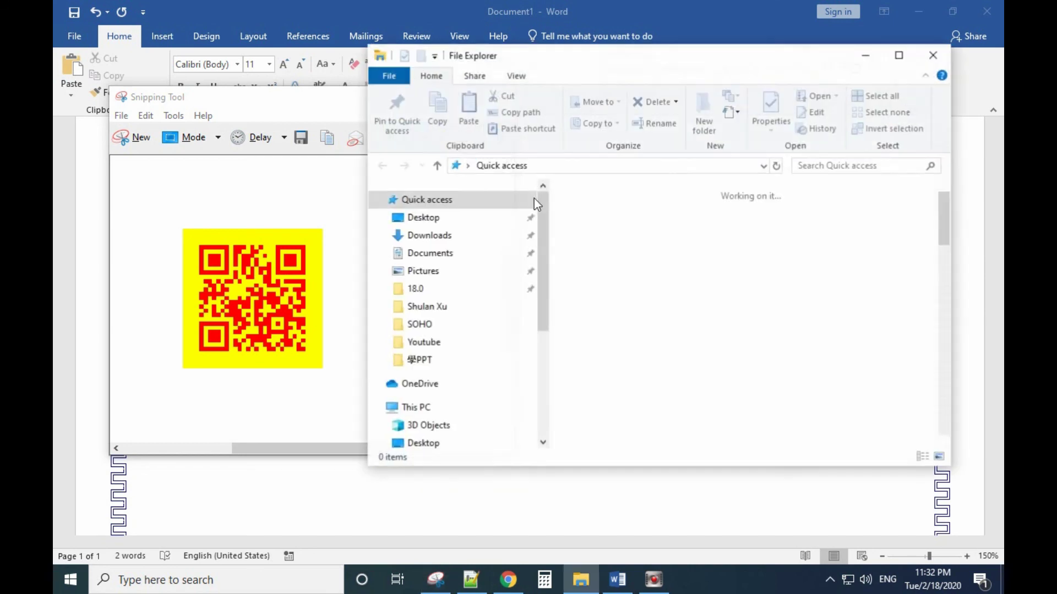
- Open Capture1.PNG from the Downloads folder in the Photos app
{"action": "left_click", "coordinate": [431, 235]}
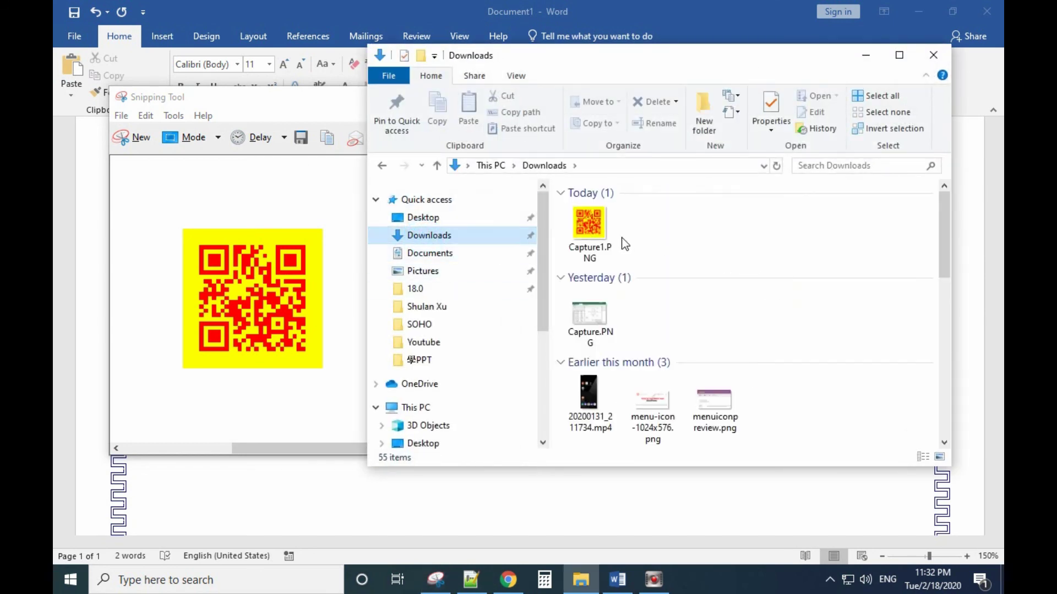
{"action": "left_click", "coordinate": [590, 227]}
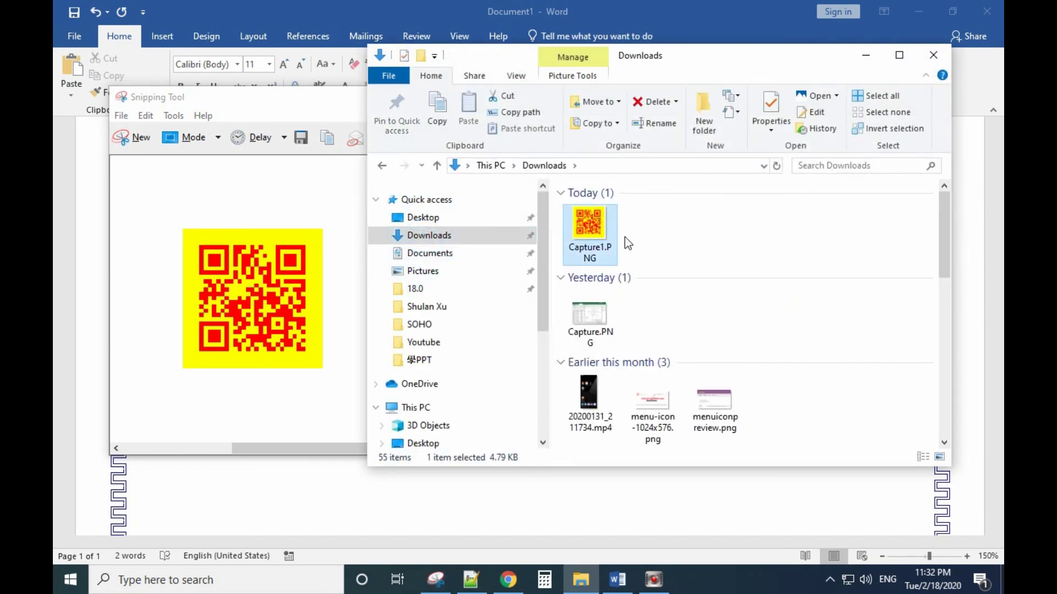
{"action": "double_click", "coordinate": [592, 234]}
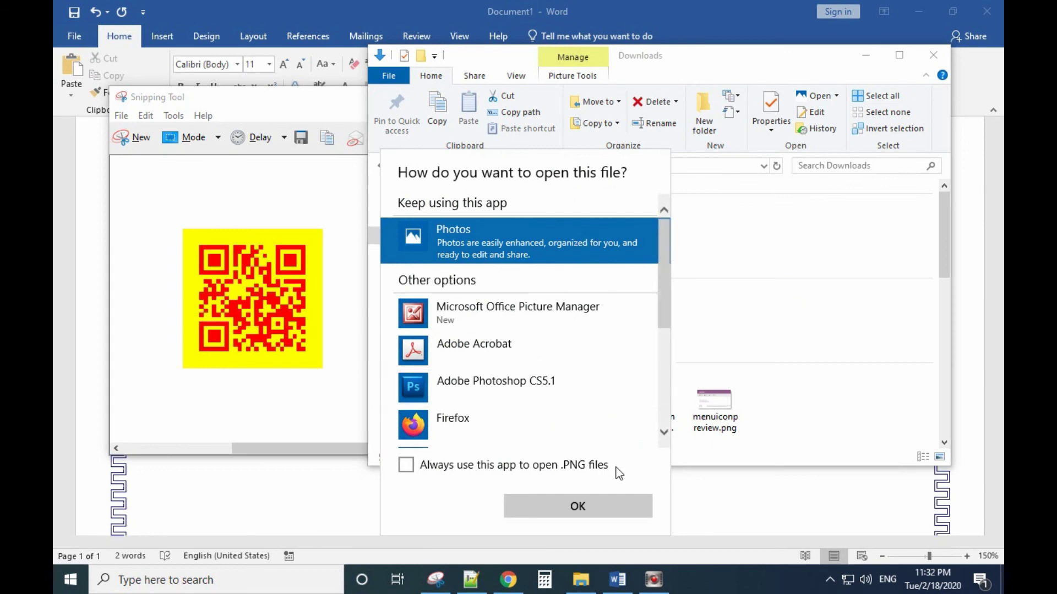
{"action": "left_click", "coordinate": [609, 500]}
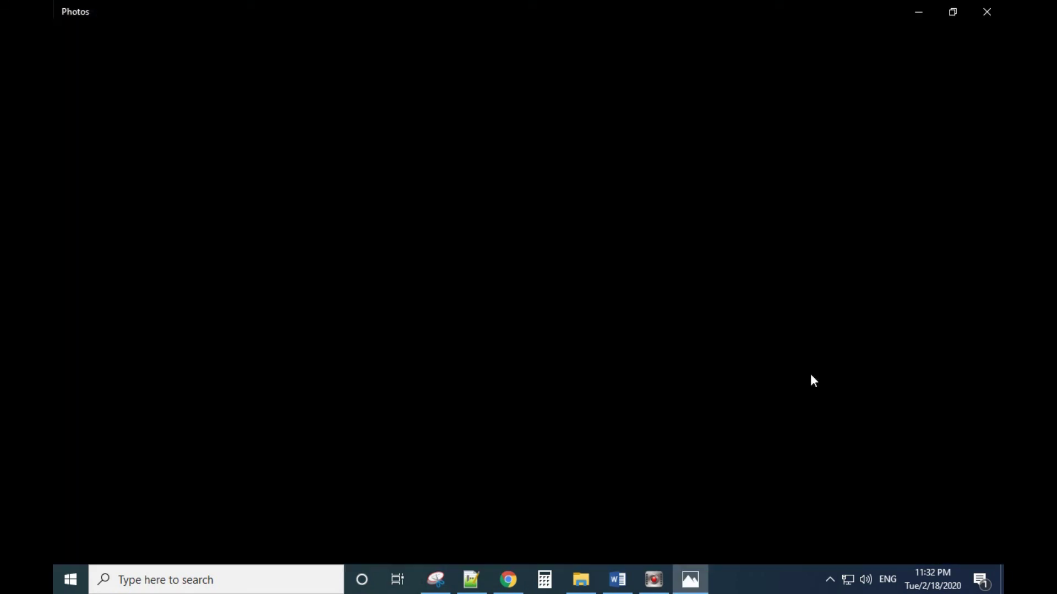